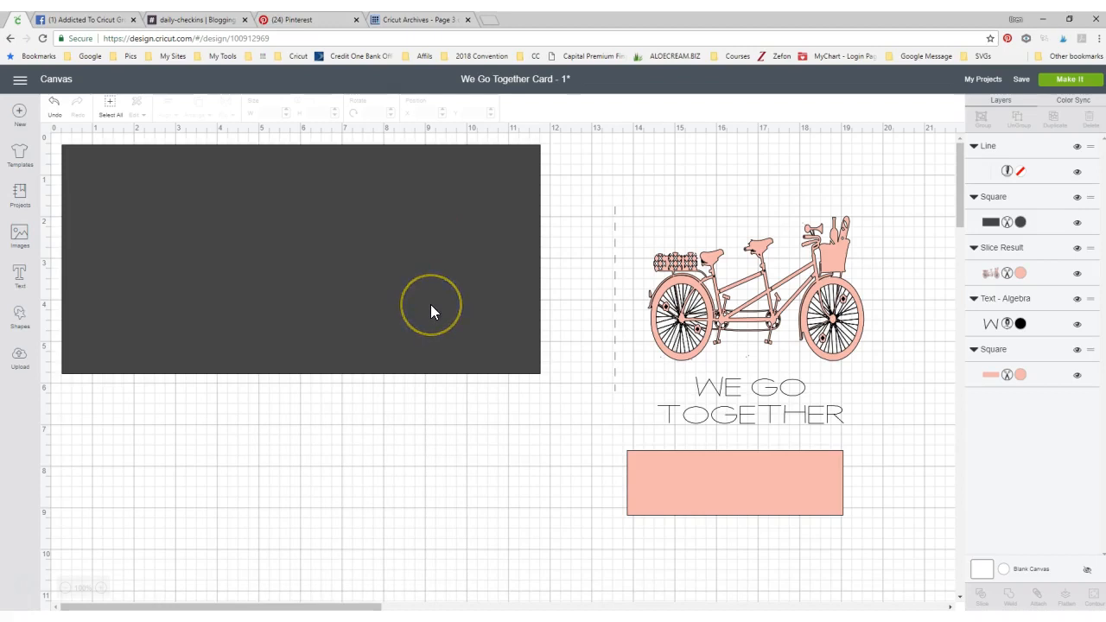
# Move the dashed score line onto the dark card base and center it on the card.
pyautogui.click(298, 221)
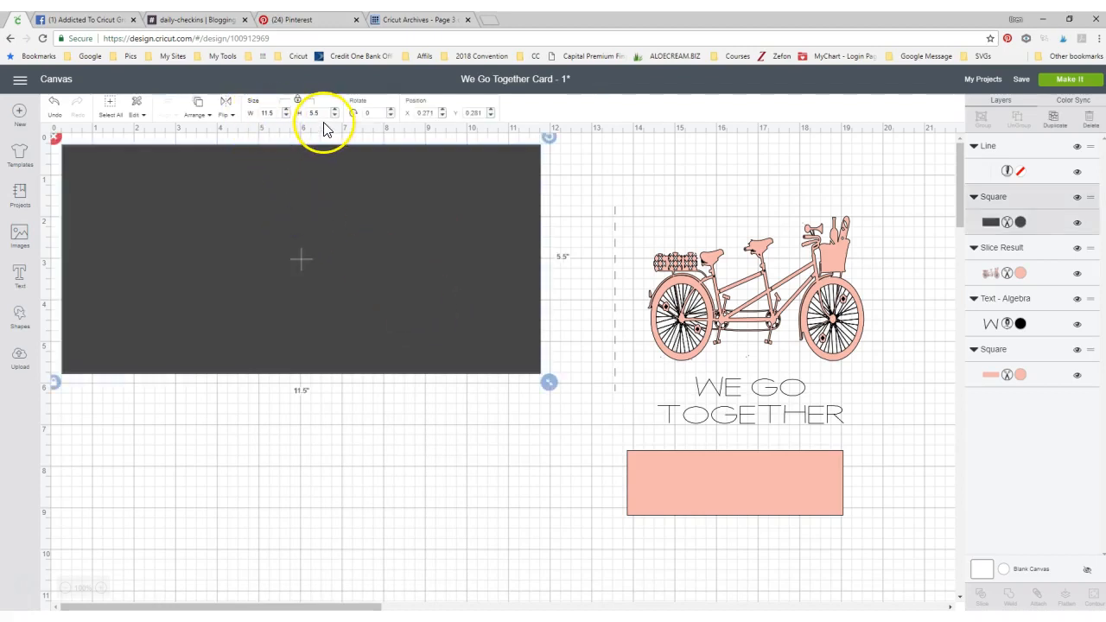
pyautogui.click(340, 415)
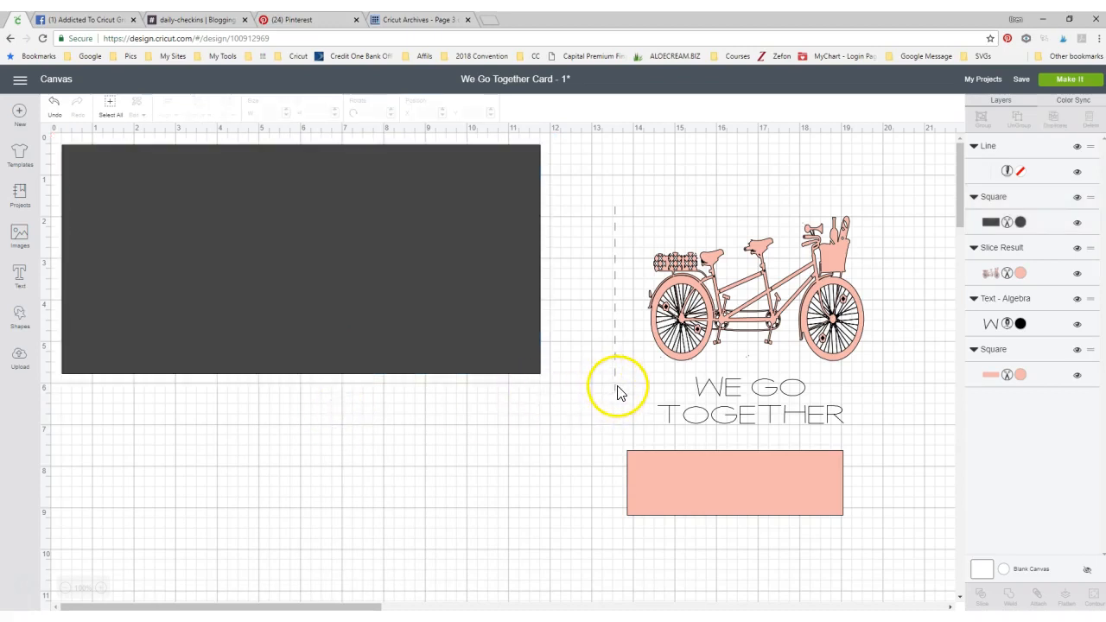
pyautogui.moveTo(615, 394); pyautogui.dragTo(296, 370)
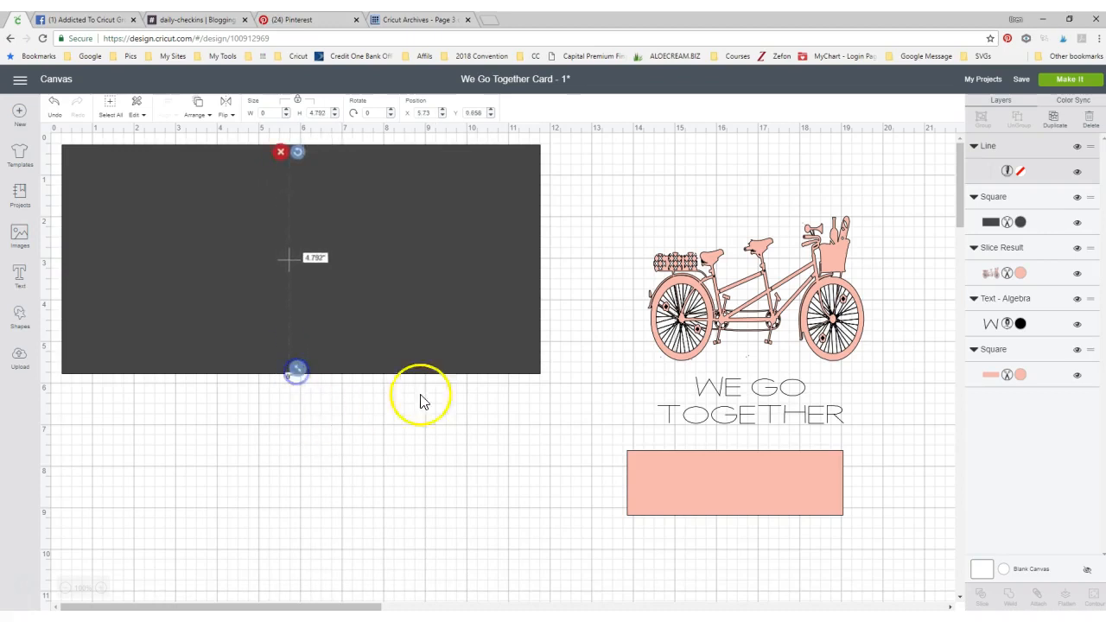
pyautogui.click(541, 383)
pyautogui.moveTo(542, 383); pyautogui.dragTo(53, 151)
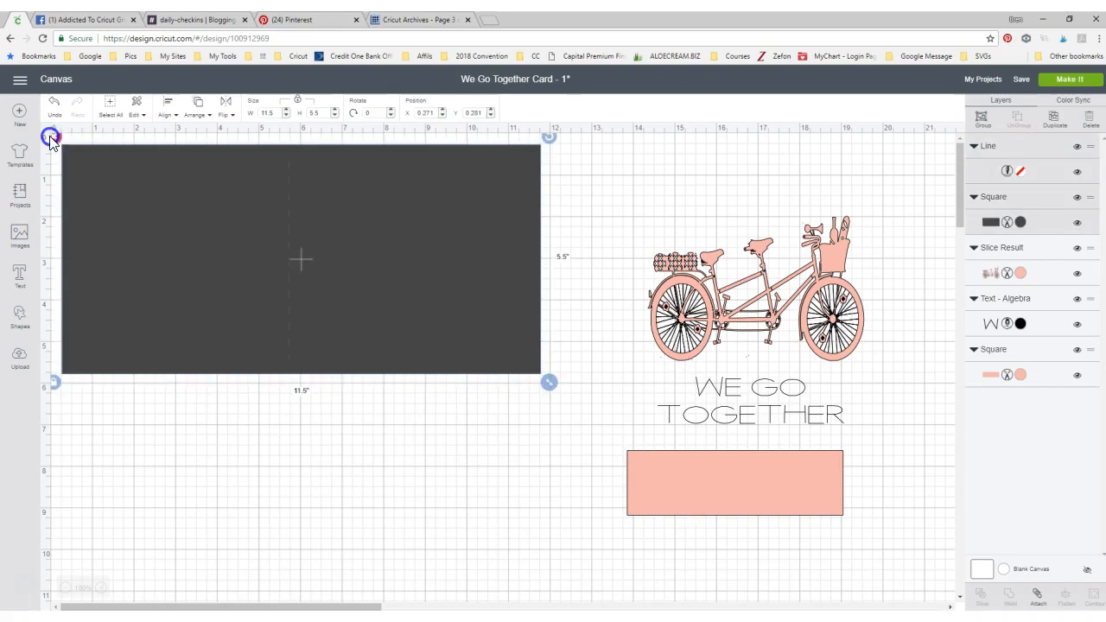
pyautogui.click(164, 112)
pyautogui.click(162, 245)
pyautogui.click(251, 436)
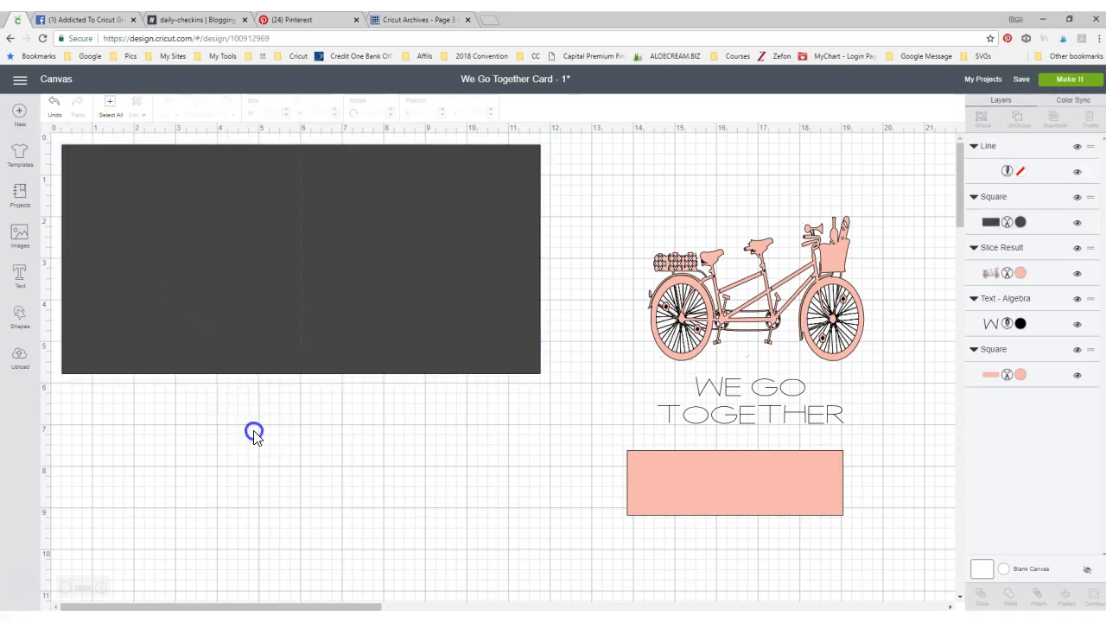
pyautogui.click(249, 421)
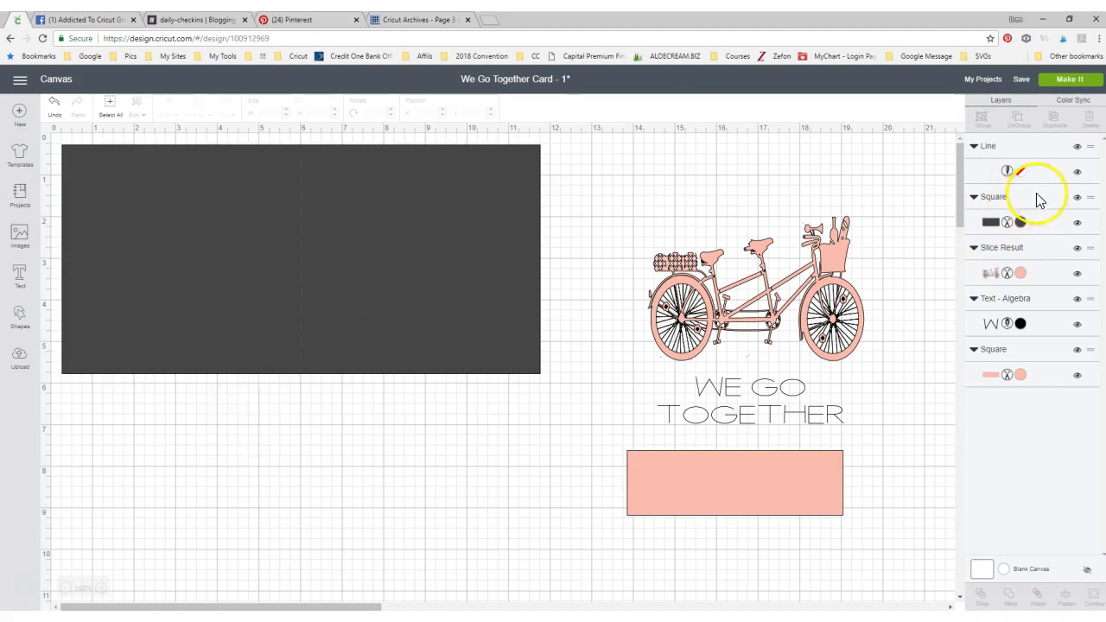
# Preview the cutting mats to check how the score line, text, card base and pink shapes are sorted, and return to the canvas.
pyautogui.click(1071, 80)
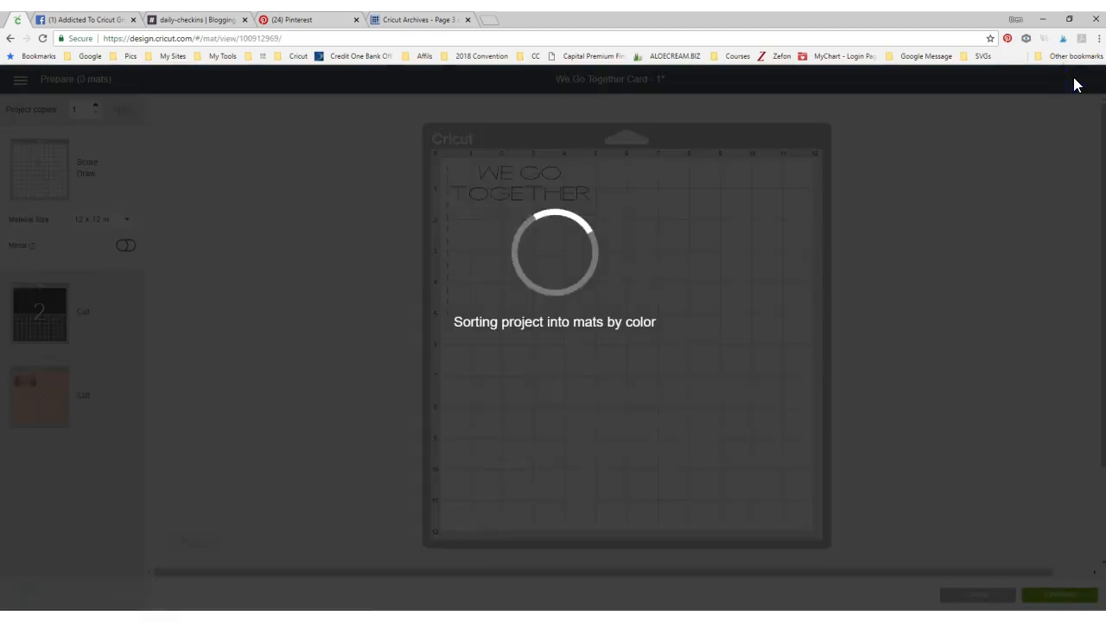
pyautogui.click(45, 324)
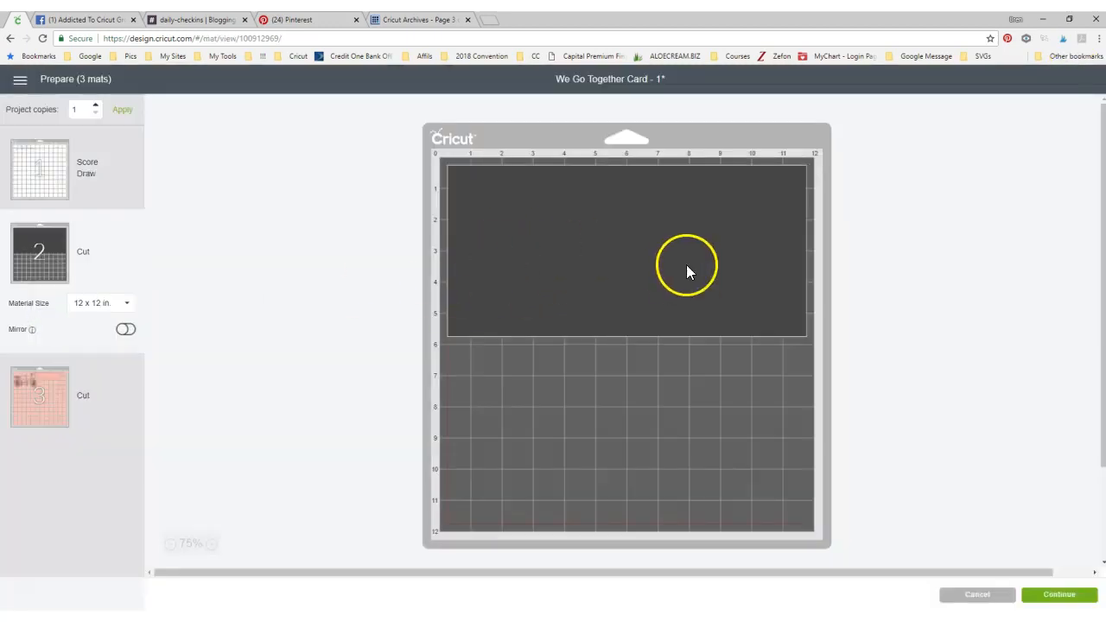
pyautogui.click(35, 409)
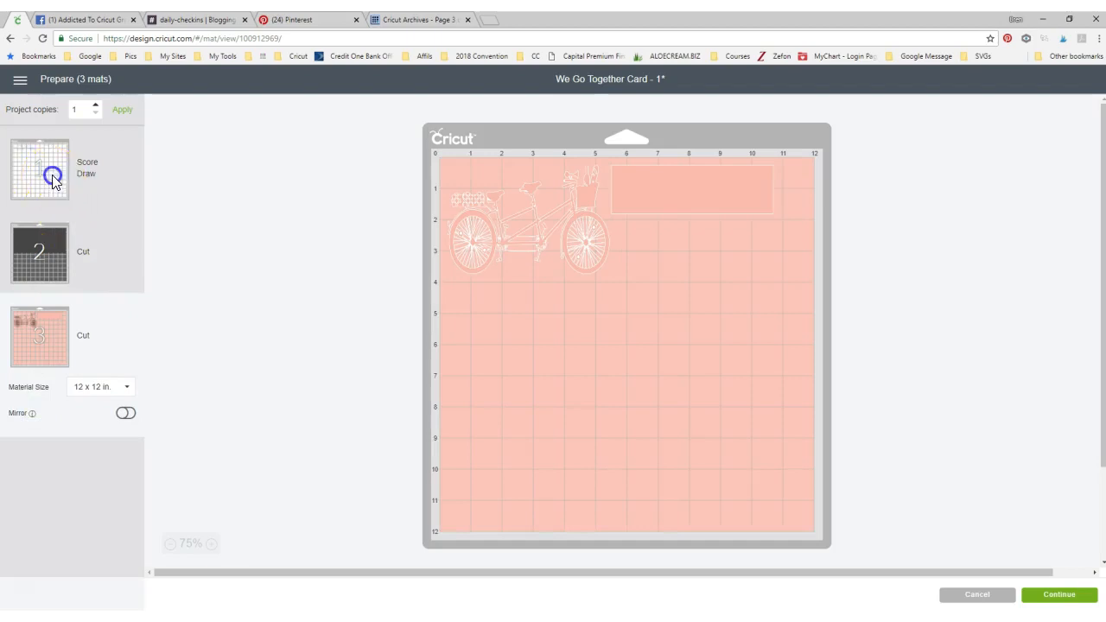
pyautogui.click(39, 170)
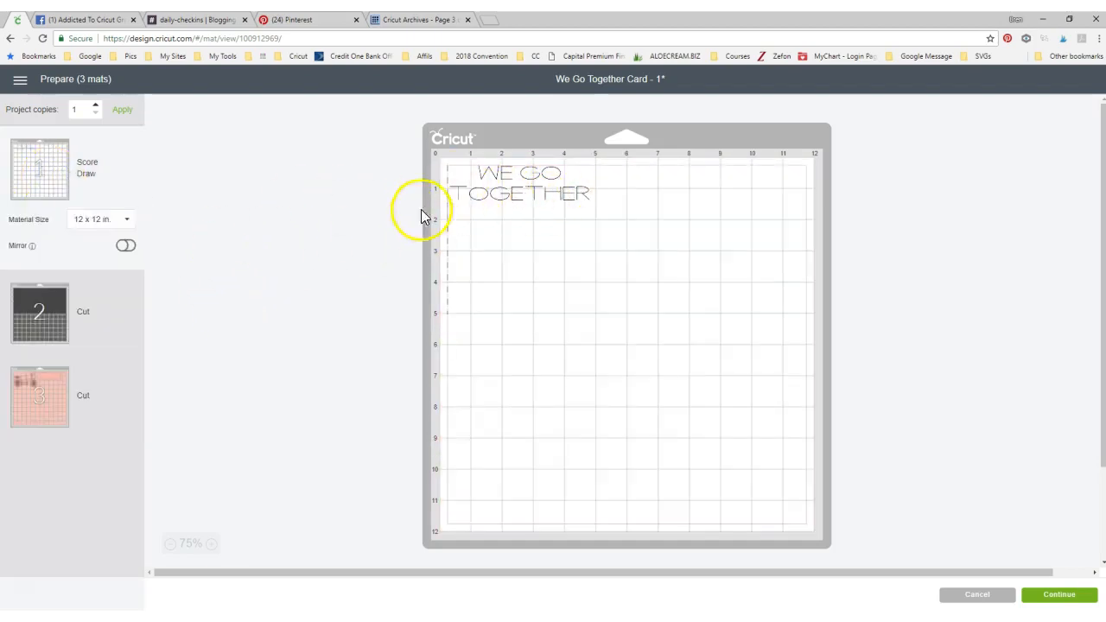
pyautogui.click(972, 596)
# Attach the score line to the dark card base and check its mat preview.
pyautogui.moveTo(559, 382); pyautogui.dragTo(56, 134)
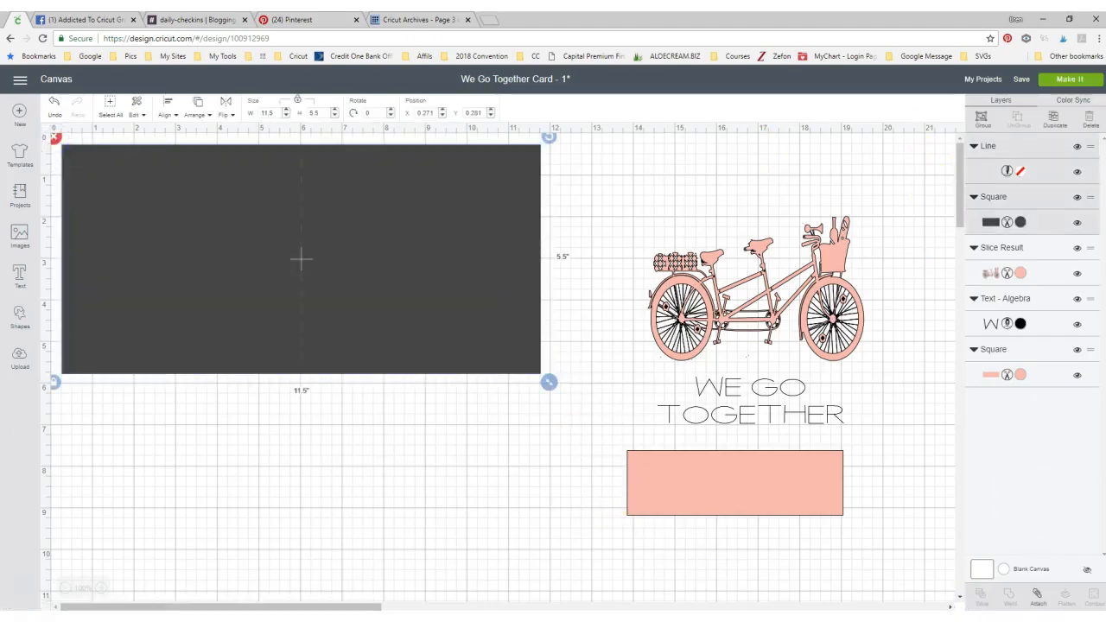
pyautogui.click(1037, 598)
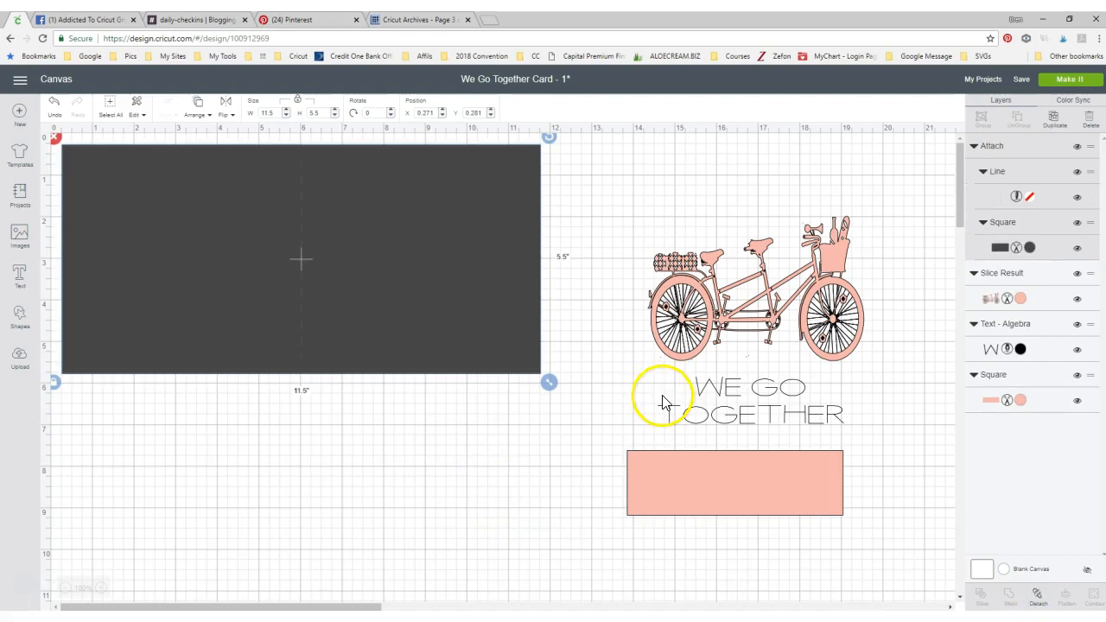
pyautogui.click(1072, 78)
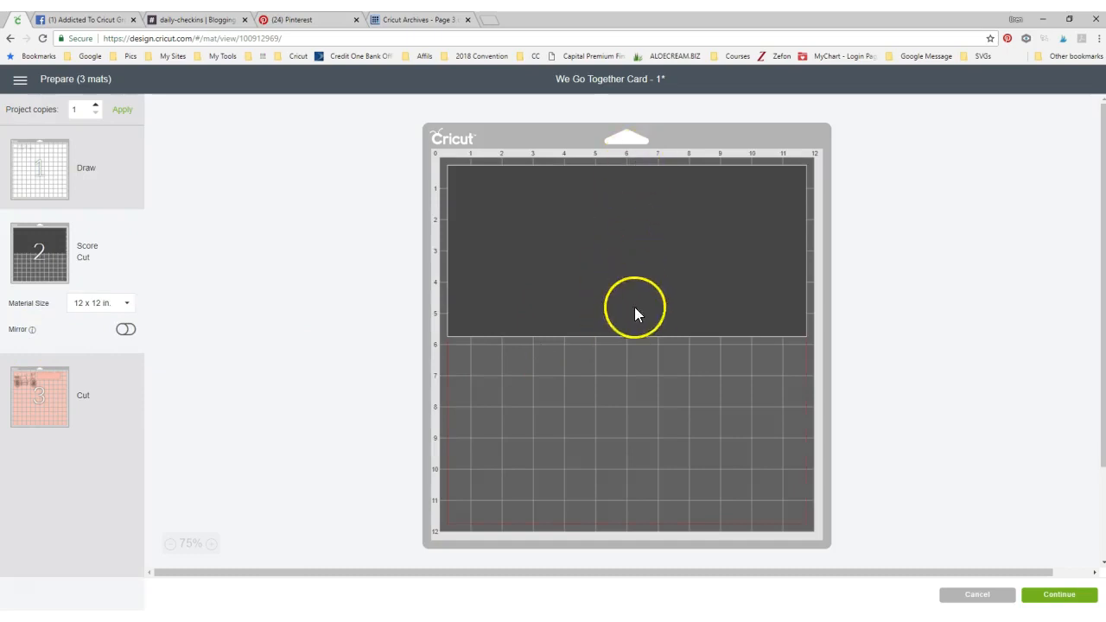
pyautogui.click(969, 596)
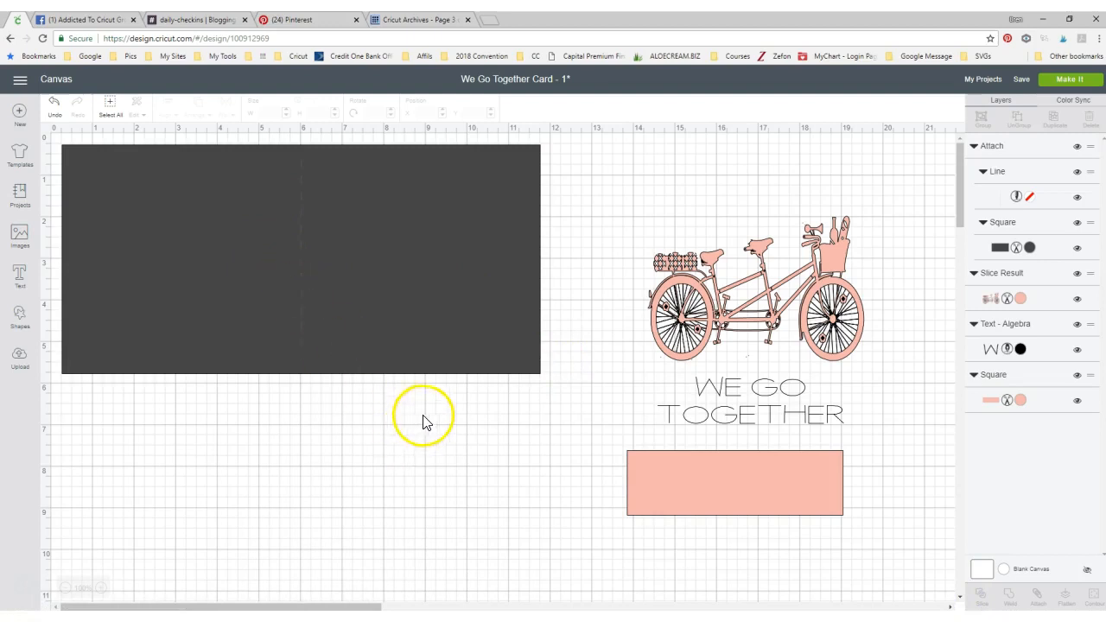
# Shift the pink rectangle slightly and place the WE GO TOGETHER text on top of it.
pyautogui.click(698, 499)
pyautogui.moveTo(715, 429); pyautogui.dragTo(375, 494)
pyautogui.moveTo(723, 512); pyautogui.dragTo(708, 491)
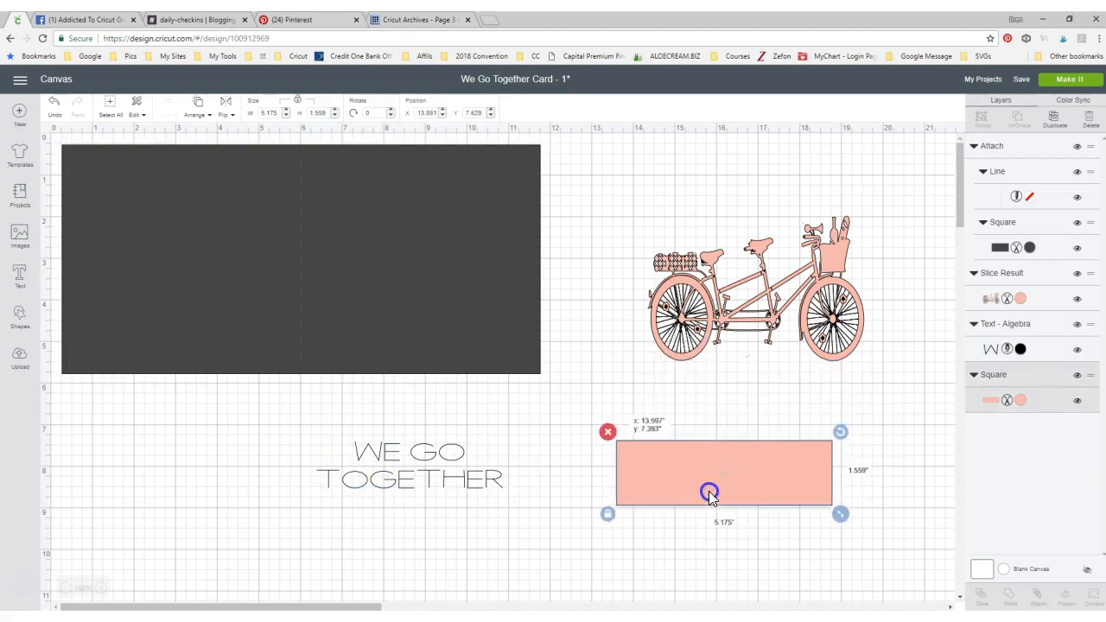
pyautogui.moveTo(502, 479); pyautogui.dragTo(761, 490)
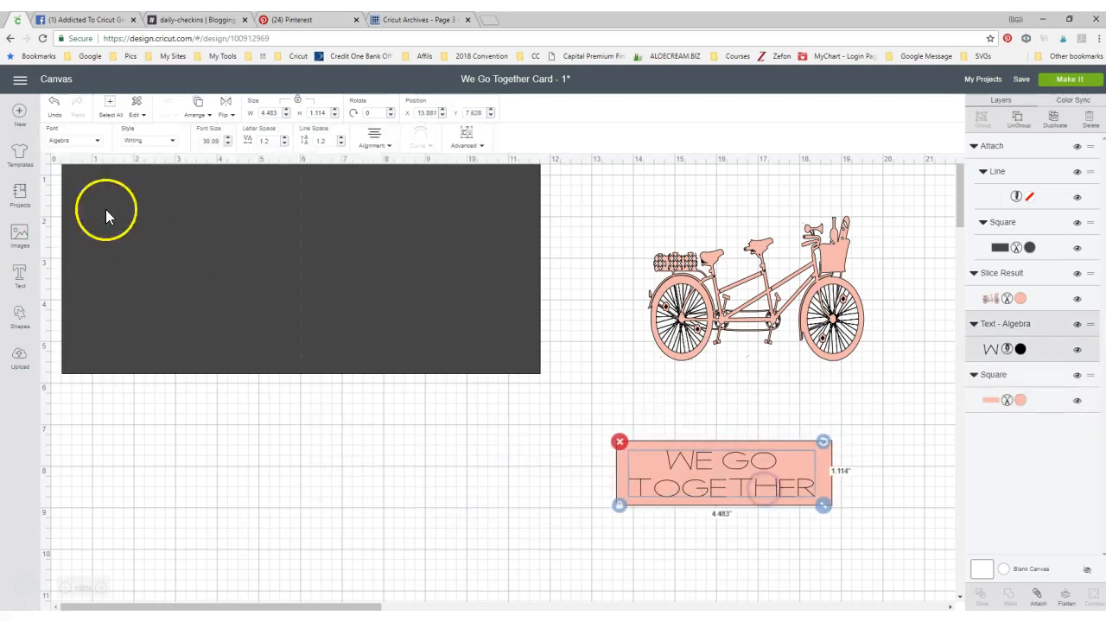
# Look through the font list for the WE GO TOGETHER text and examine the Algebra writing font's entry.
pyautogui.click(57, 143)
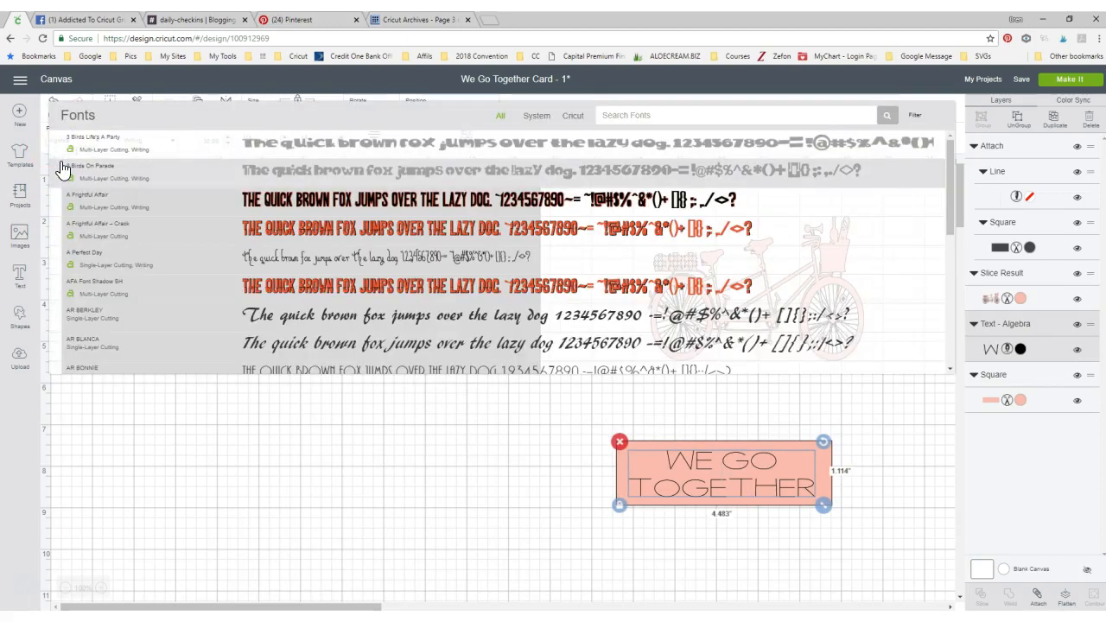
pyautogui.scroll(-5, 227, 264)
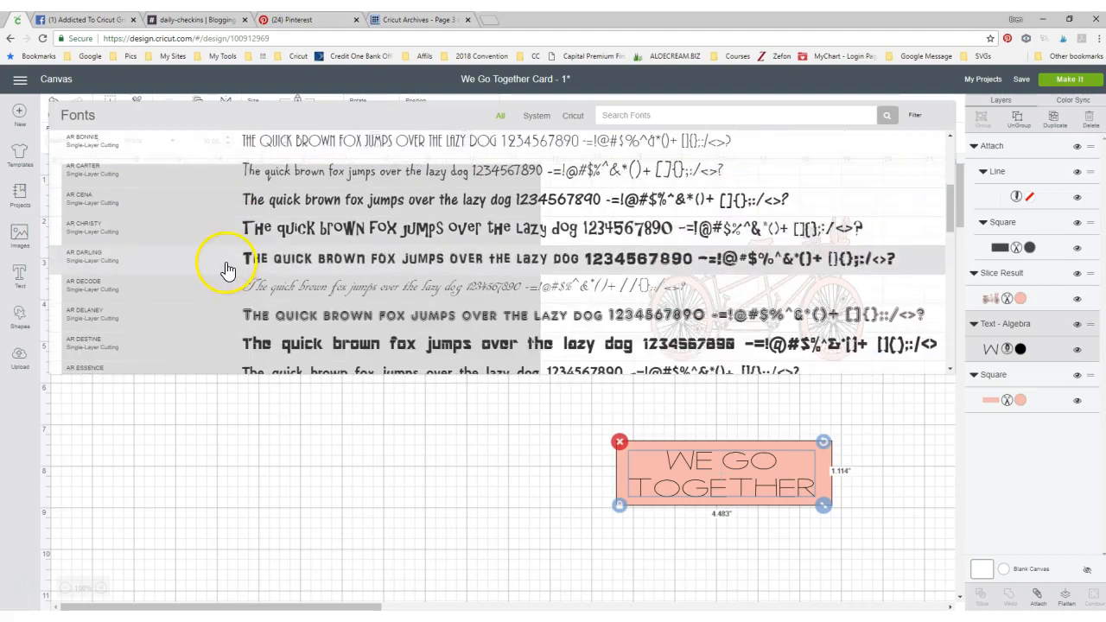
pyautogui.scroll(5, 227, 269)
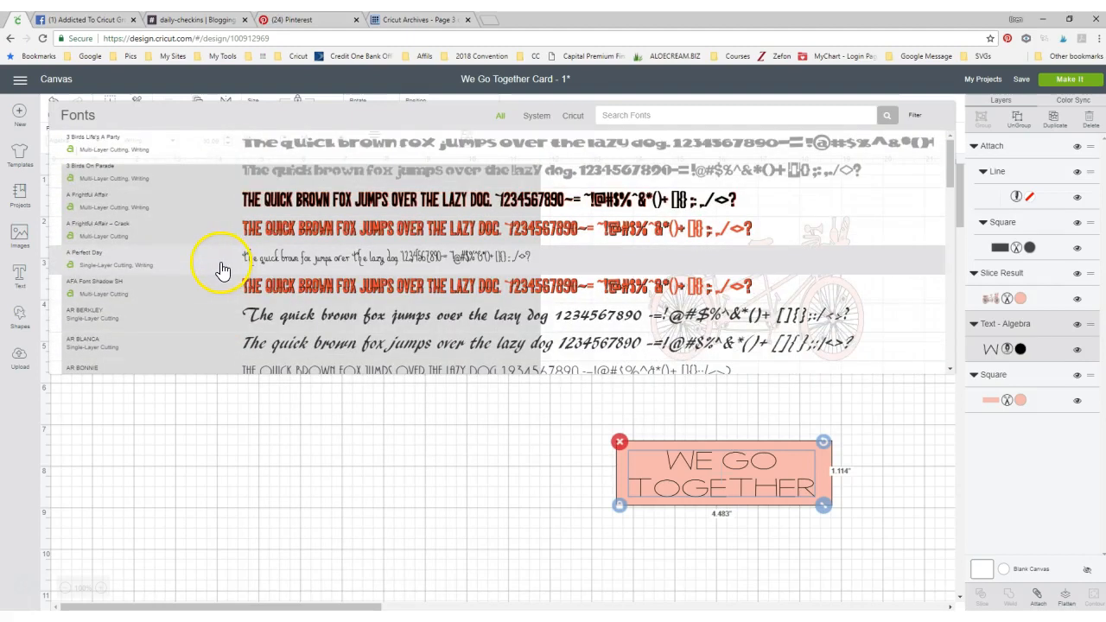
pyautogui.click(201, 447)
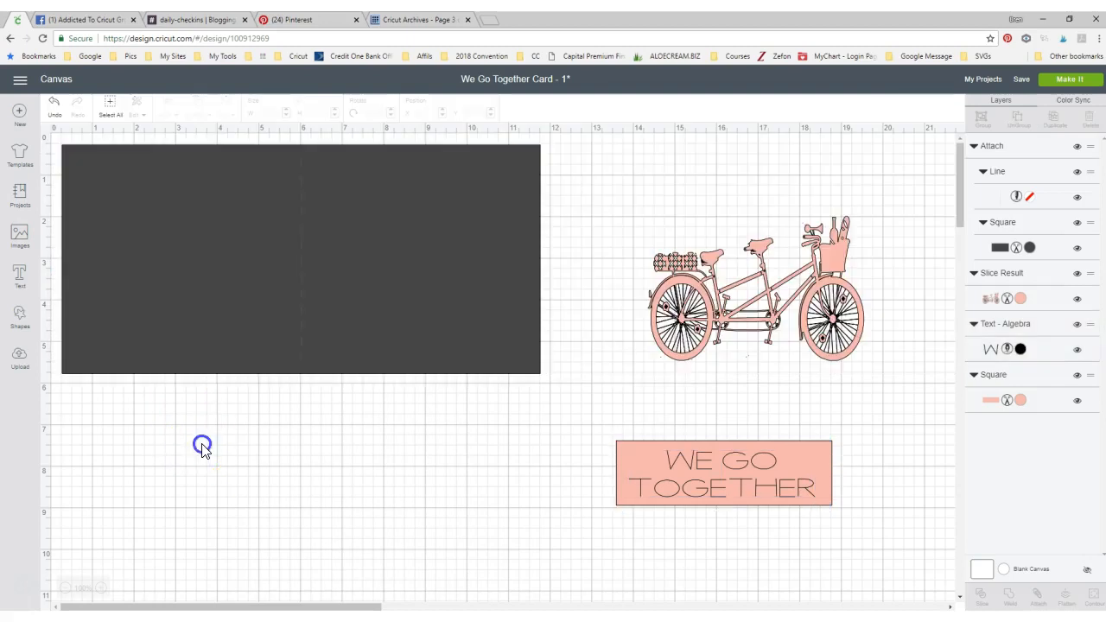
pyautogui.click(636, 489)
pyautogui.click(75, 143)
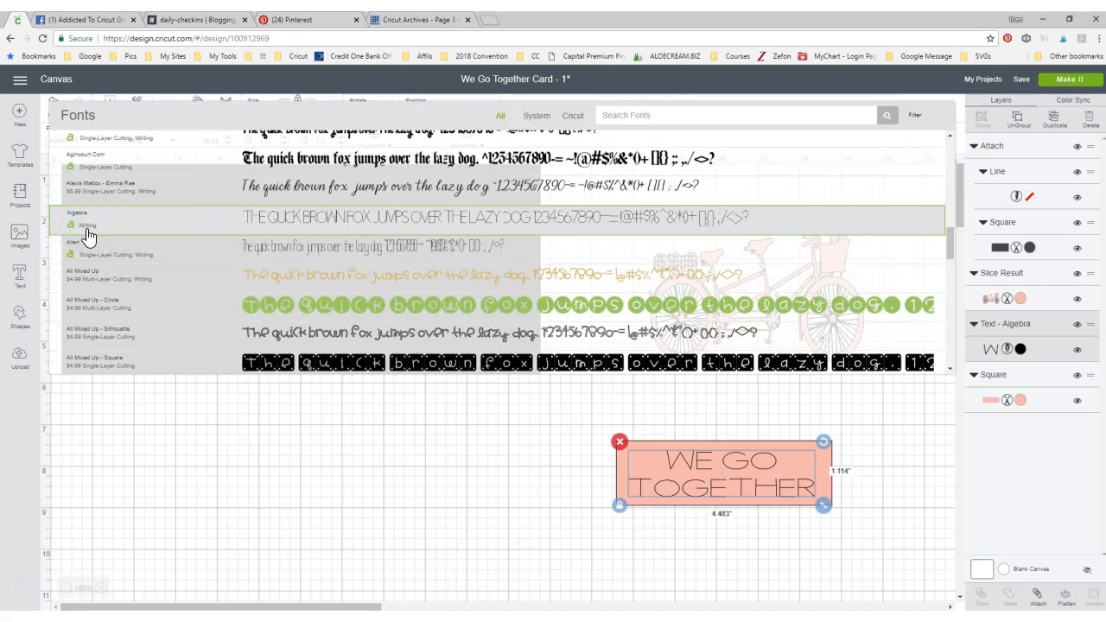
pyautogui.click(112, 312)
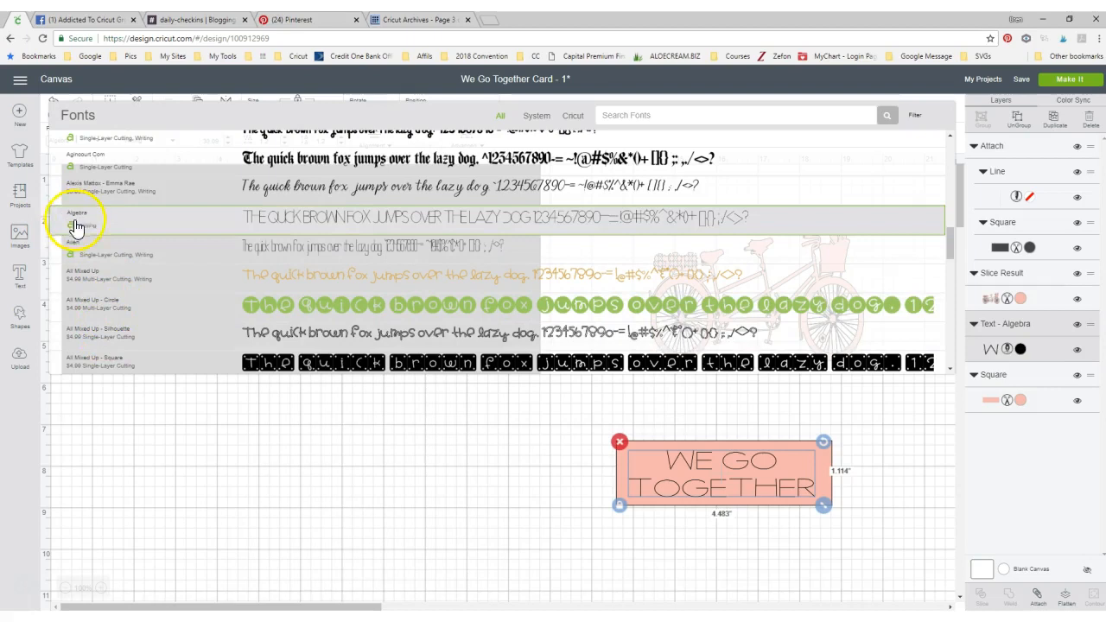
pyautogui.click(279, 452)
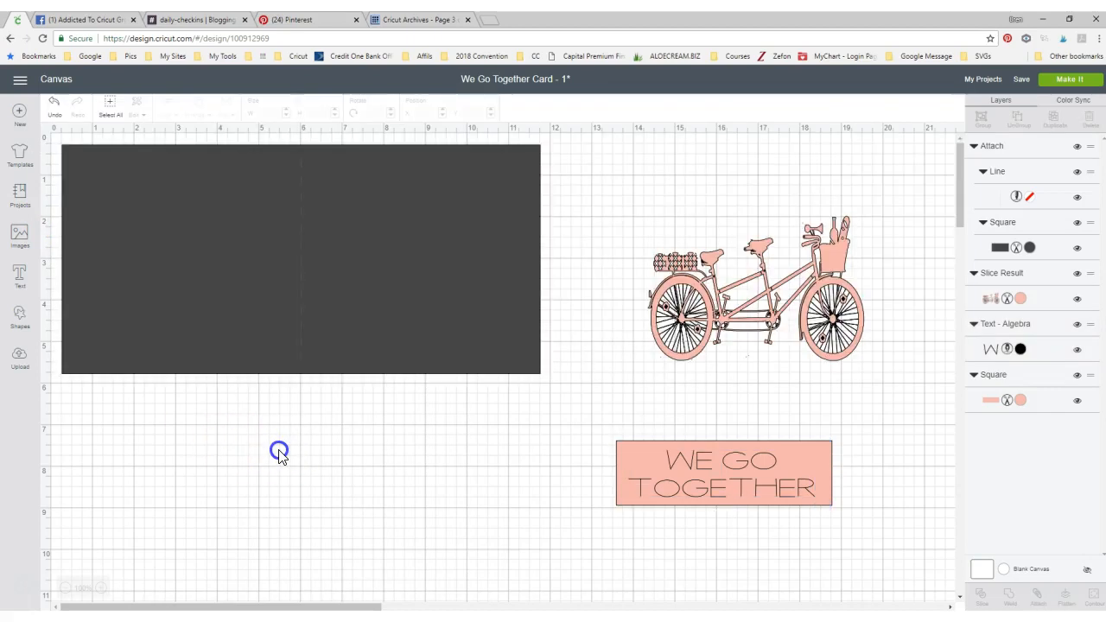
# Attach the WE GO TOGETHER text to the pink rectangle.
pyautogui.click(676, 456)
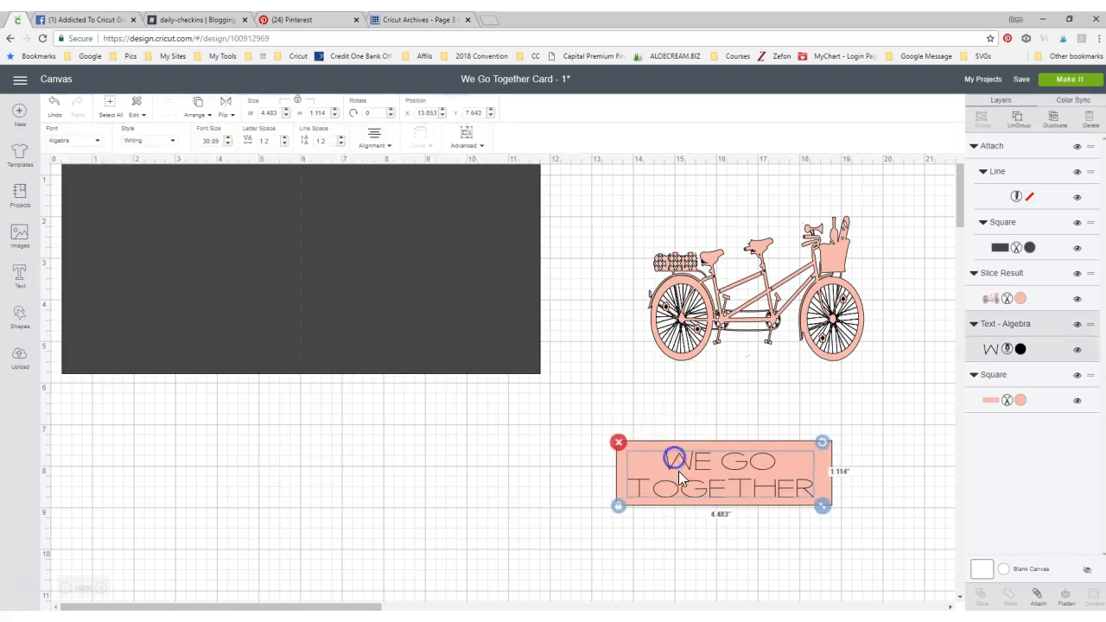
pyautogui.click(718, 544)
pyautogui.moveTo(608, 423); pyautogui.dragTo(862, 526)
pyautogui.click(1037, 596)
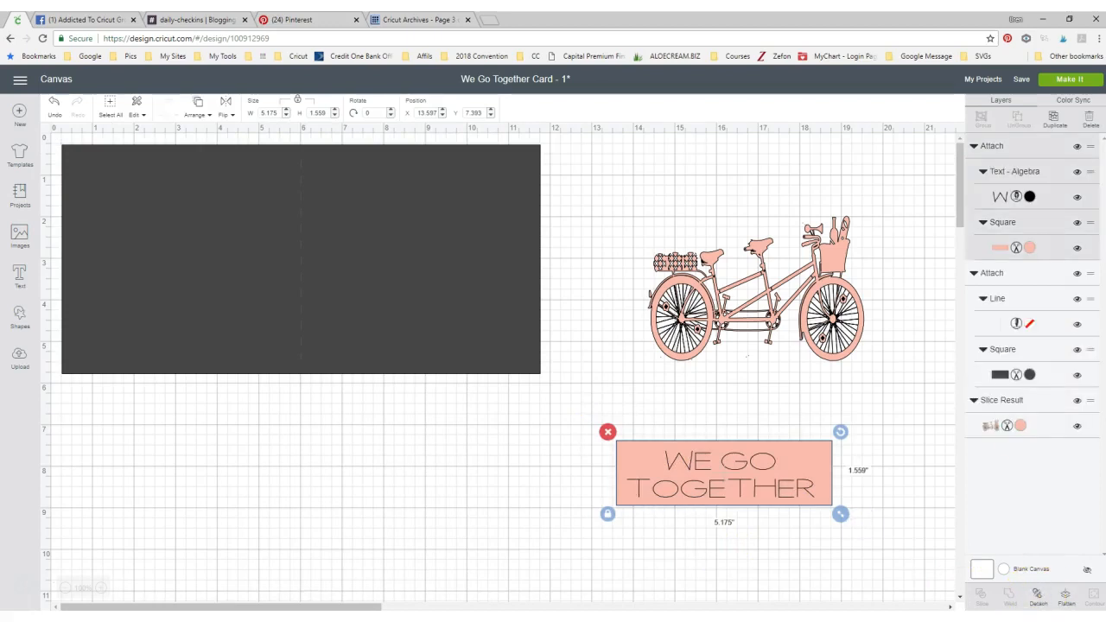
# Preview the pink mat to check the placement of the text on its rectangle, and return to the canvas.
pyautogui.click(1072, 79)
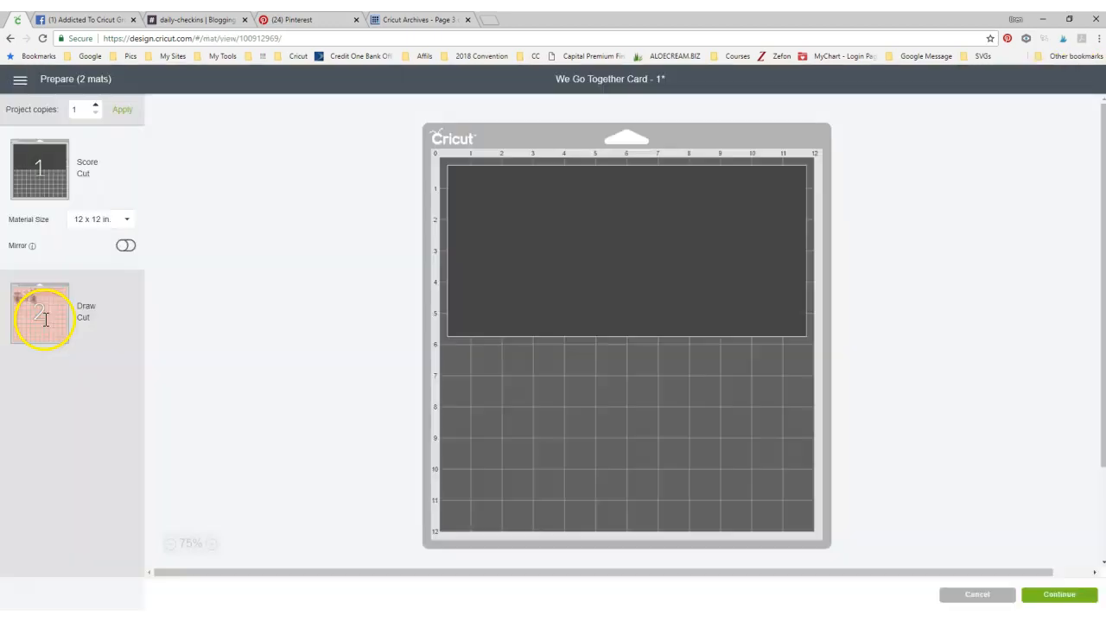
pyautogui.click(39, 316)
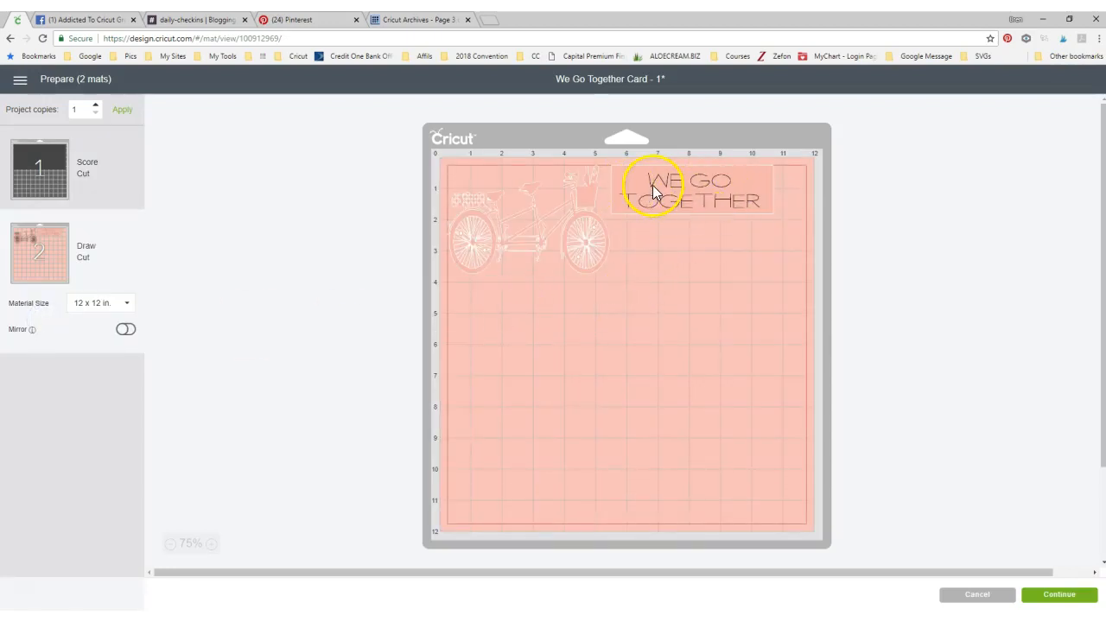
pyautogui.click(953, 595)
# Place the tandem bicycle directly above the pink text rectangle and attach the two together.
pyautogui.click(764, 344)
pyautogui.moveTo(764, 344); pyautogui.dragTo(745, 396)
pyautogui.moveTo(593, 249); pyautogui.dragTo(854, 520)
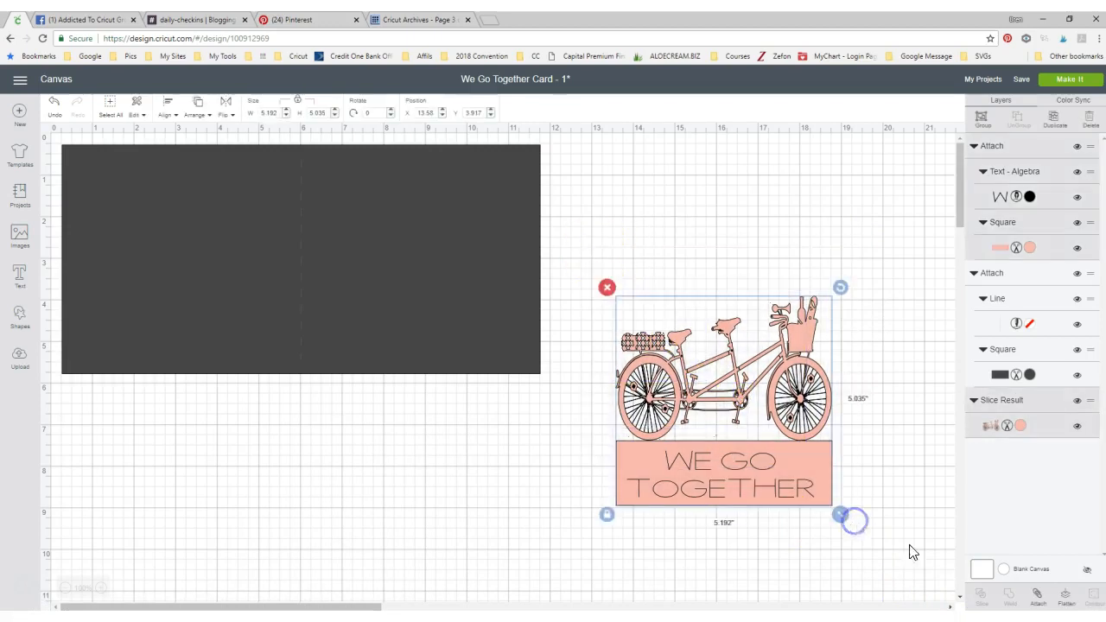
pyautogui.click(1039, 596)
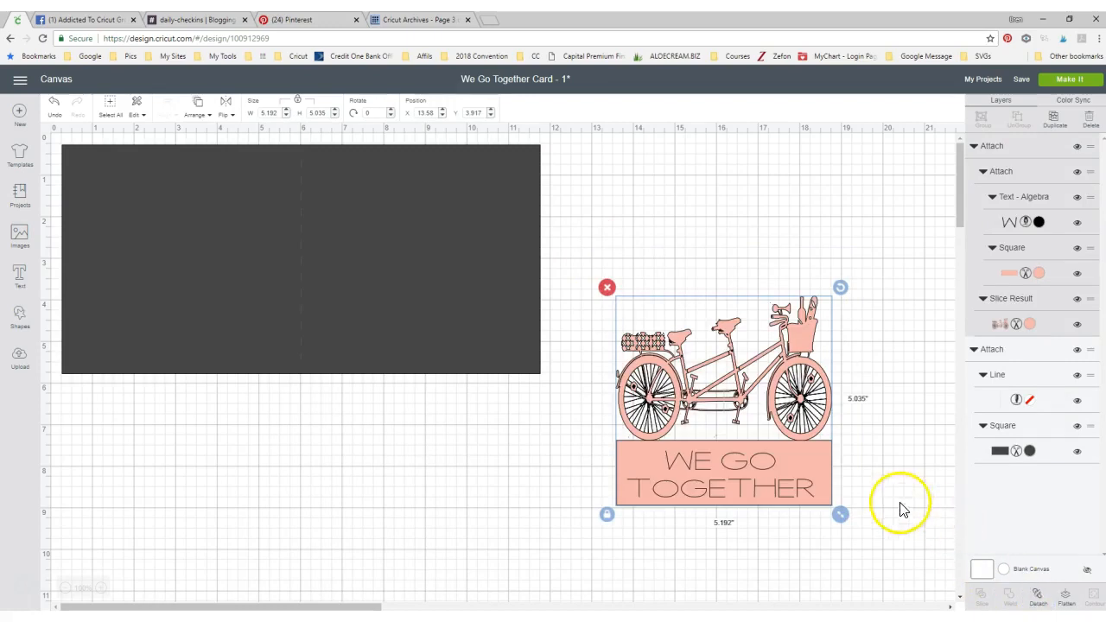
pyautogui.click(771, 566)
# Move the attached bicycle and text design up beside the dark card base and review both cutting mats.
pyautogui.moveTo(736, 497); pyautogui.dragTo(710, 363)
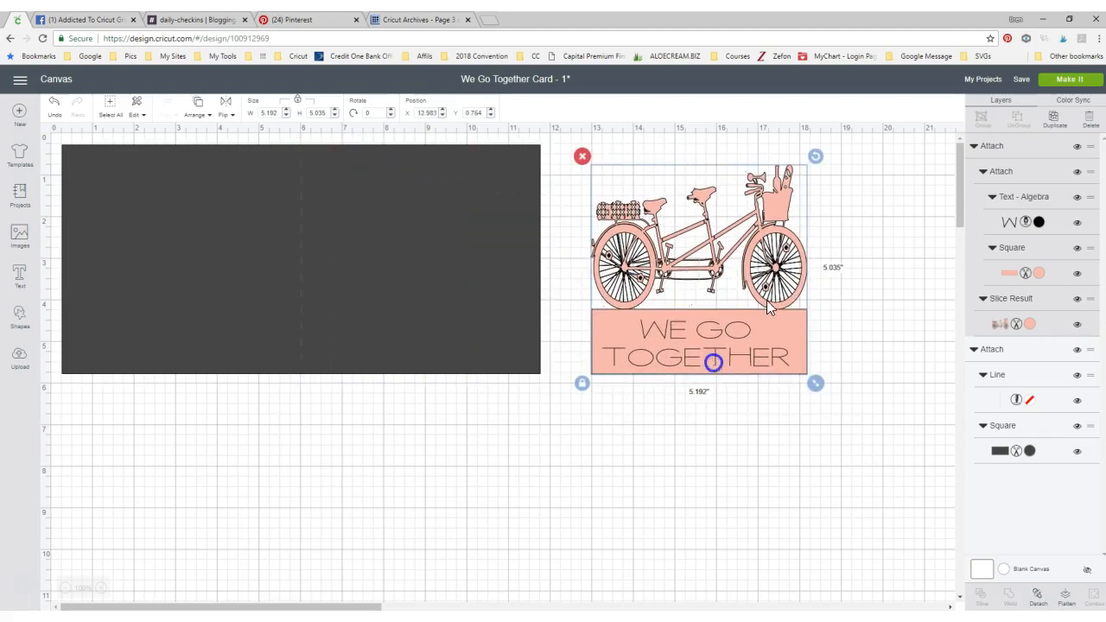
pyautogui.click(1081, 84)
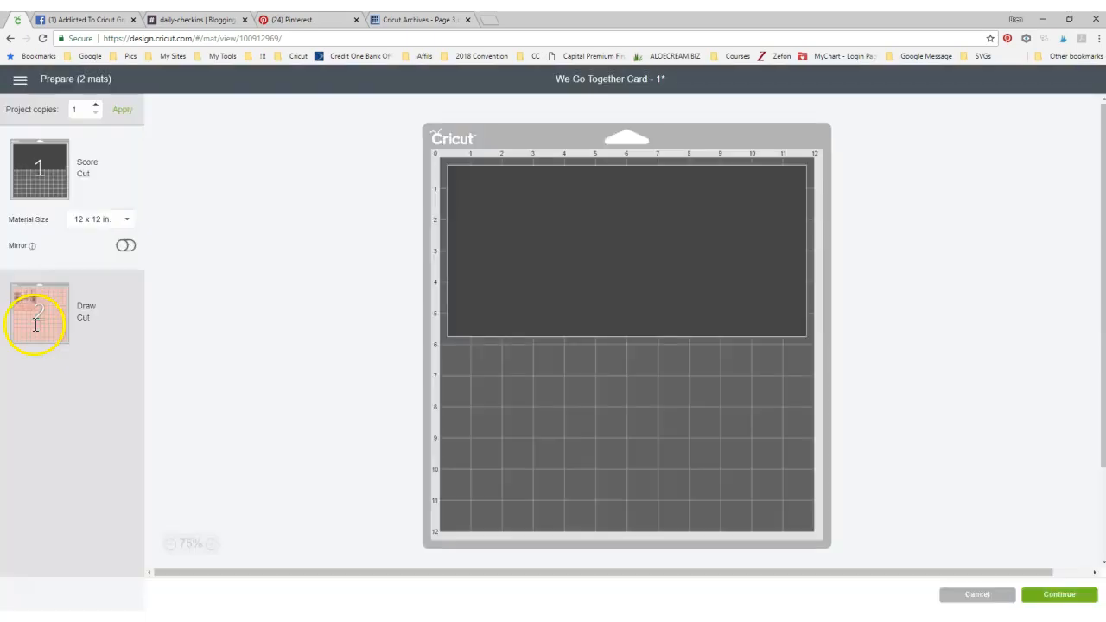
pyautogui.click(35, 324)
pyautogui.click(536, 285)
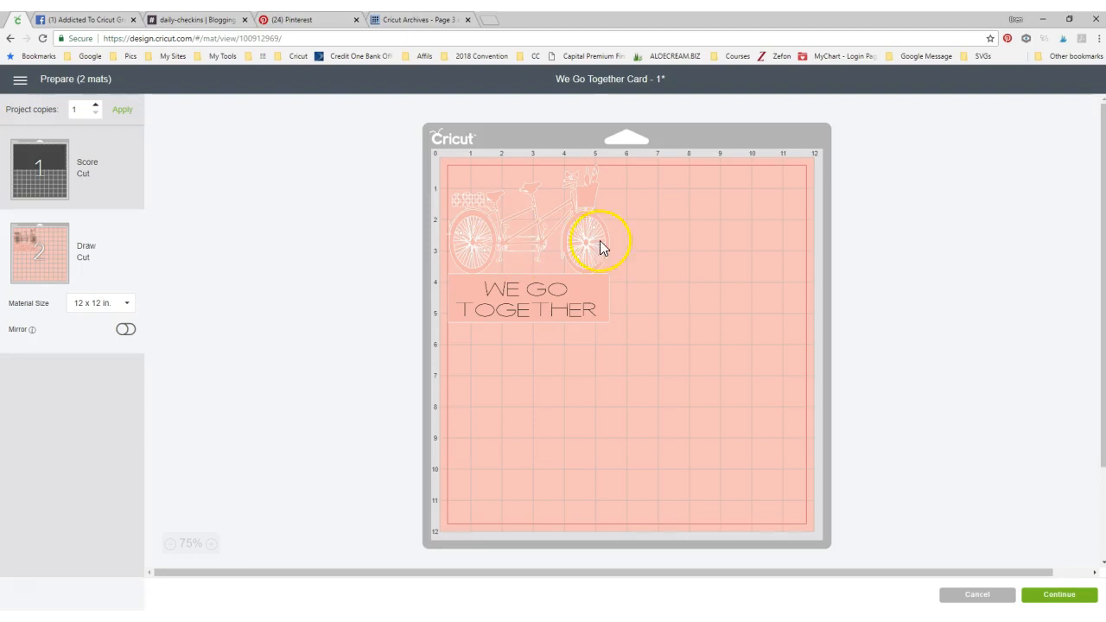
pyautogui.click(39, 169)
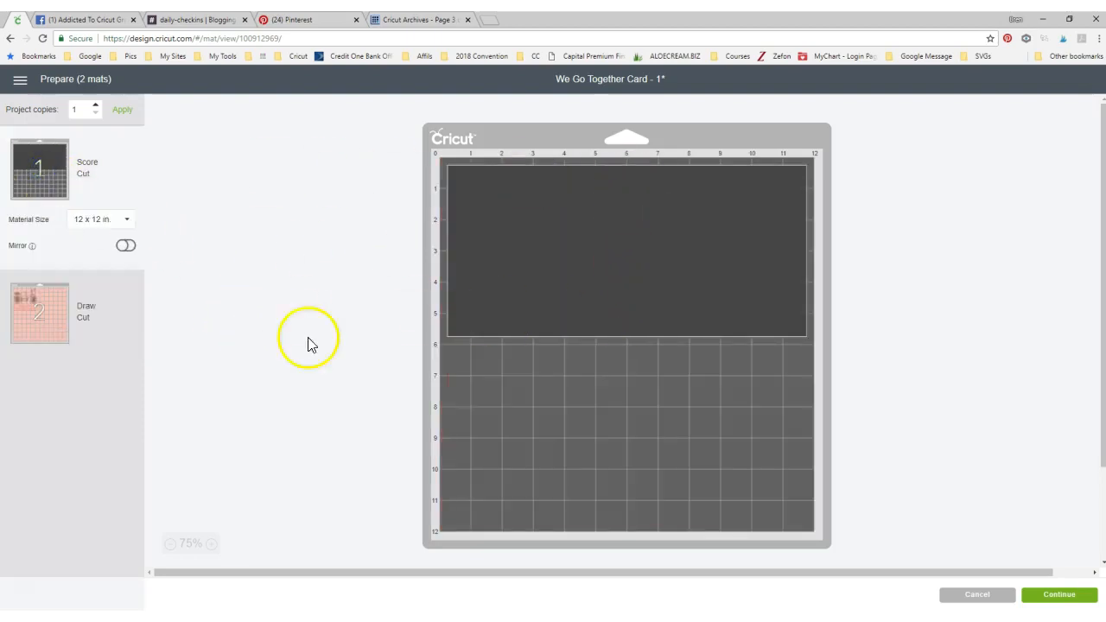
pyautogui.click(967, 598)
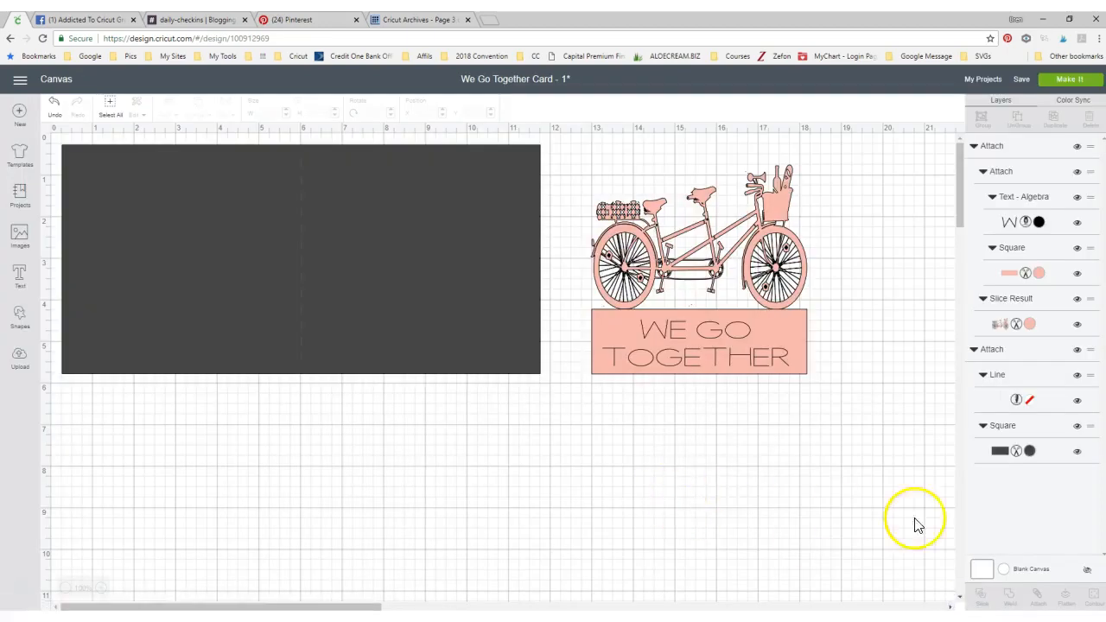
# Move the attached bicycle and text design farther away from the dark card base and select the card base.
pyautogui.click(732, 345)
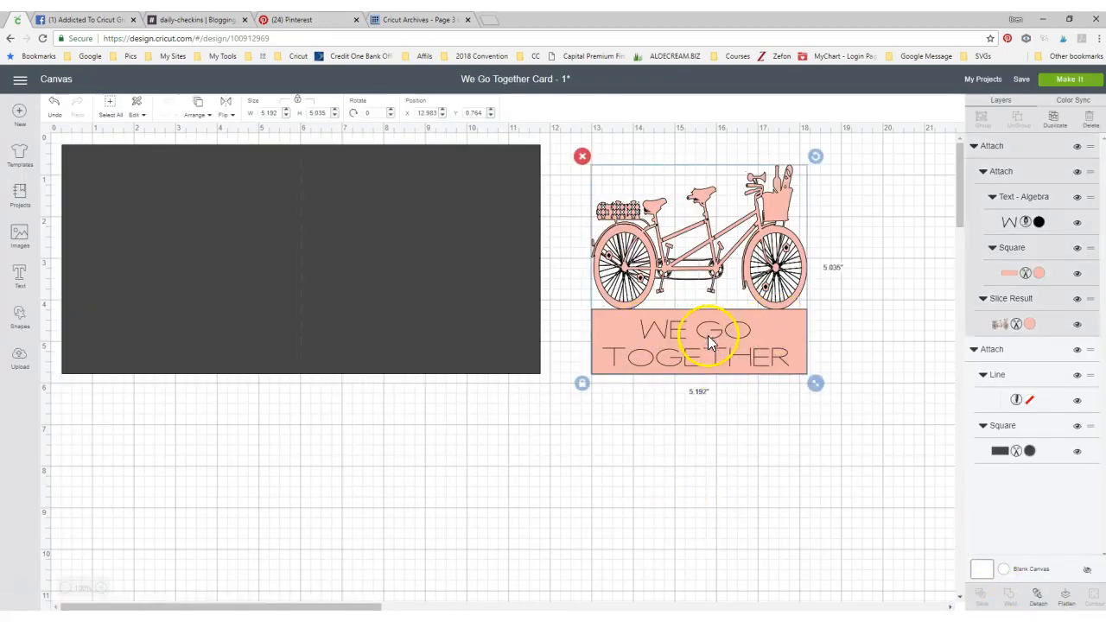
pyautogui.moveTo(702, 348); pyautogui.dragTo(772, 354)
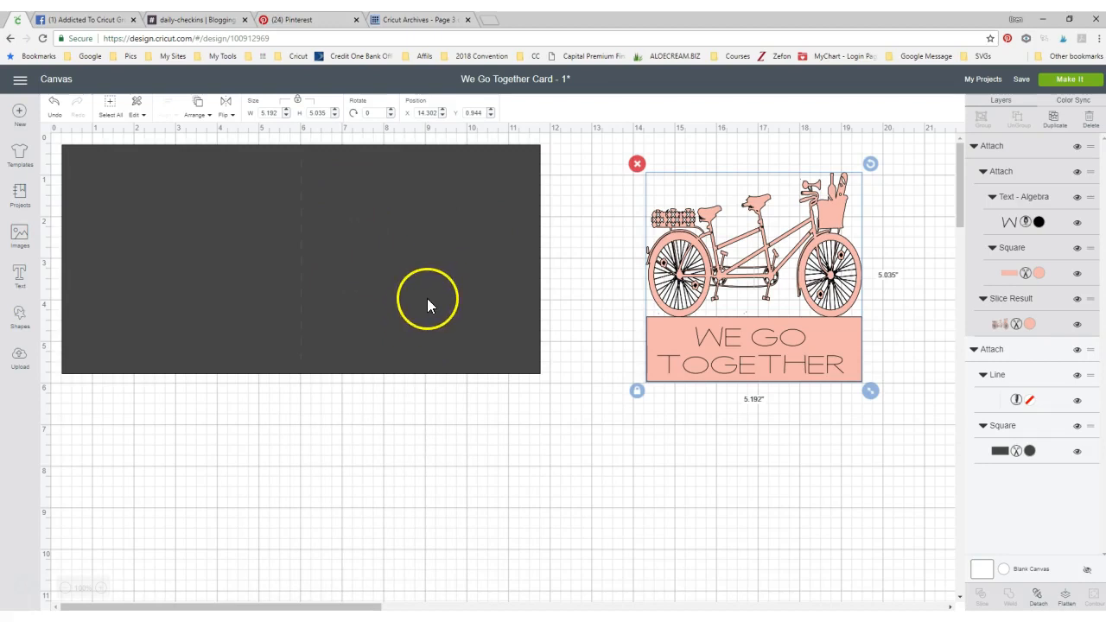
pyautogui.click(412, 257)
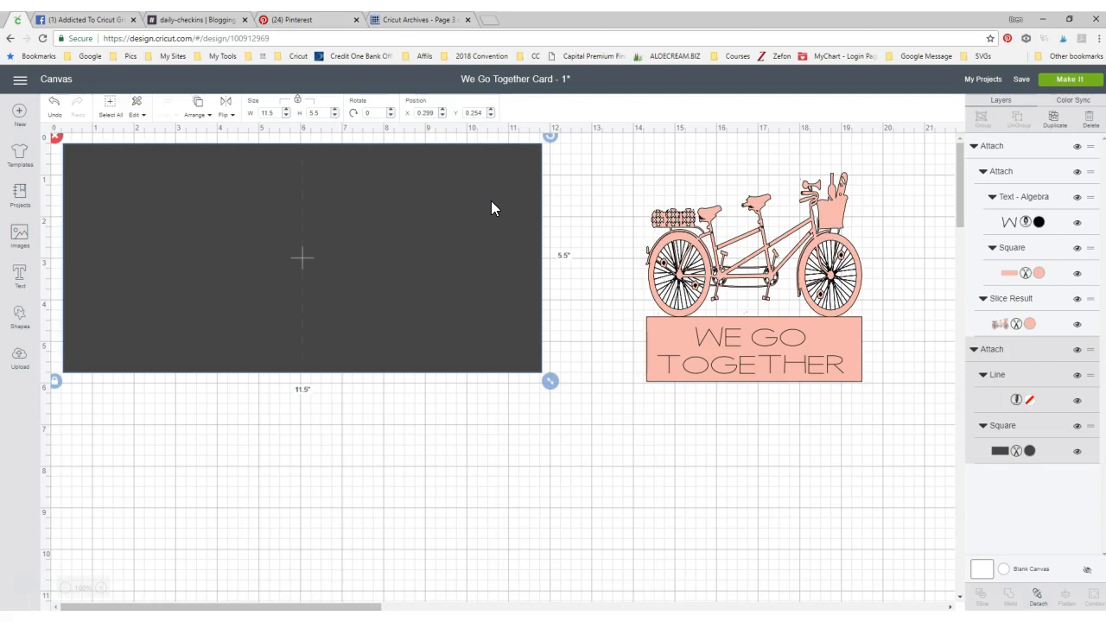
# Add a new text object reading "We Go Together" in the Algebra writing font below the card base.
pyautogui.click(19, 275)
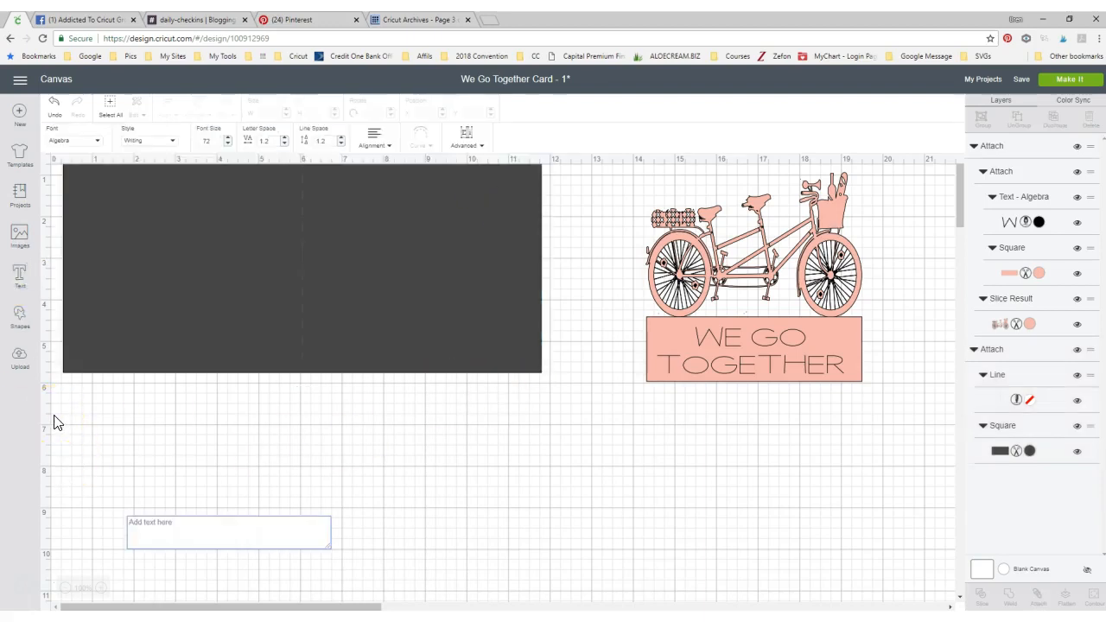
pyautogui.write('We Go Te')
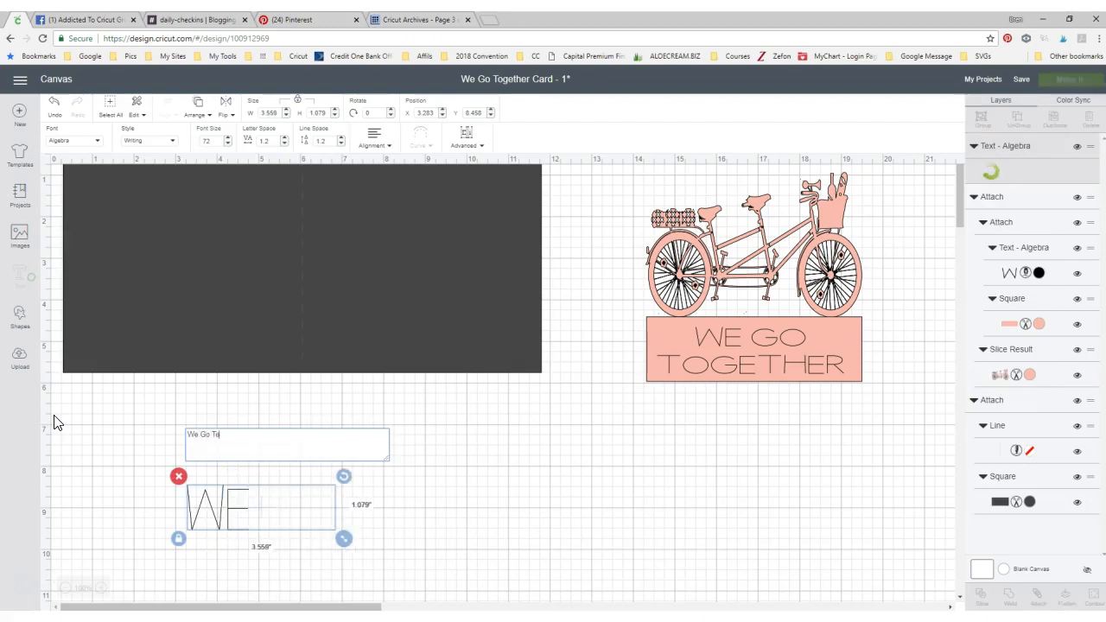
pyautogui.write('ge')
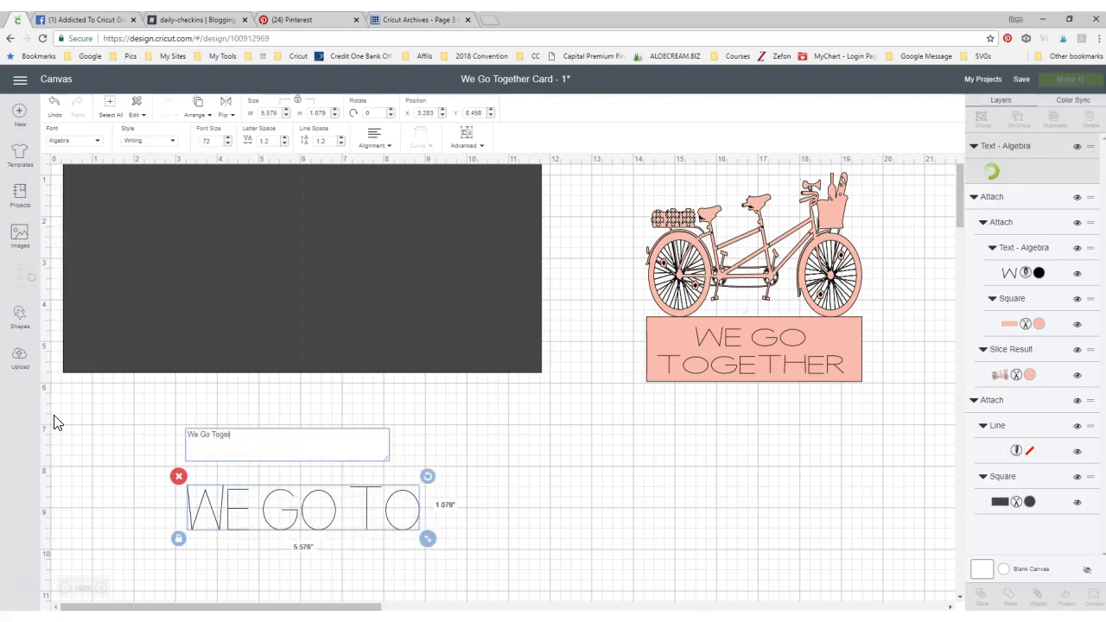
pyautogui.write('th')
pyautogui.press('BackSpace')
pyautogui.press('BackSpace')
pyautogui.write('ether')
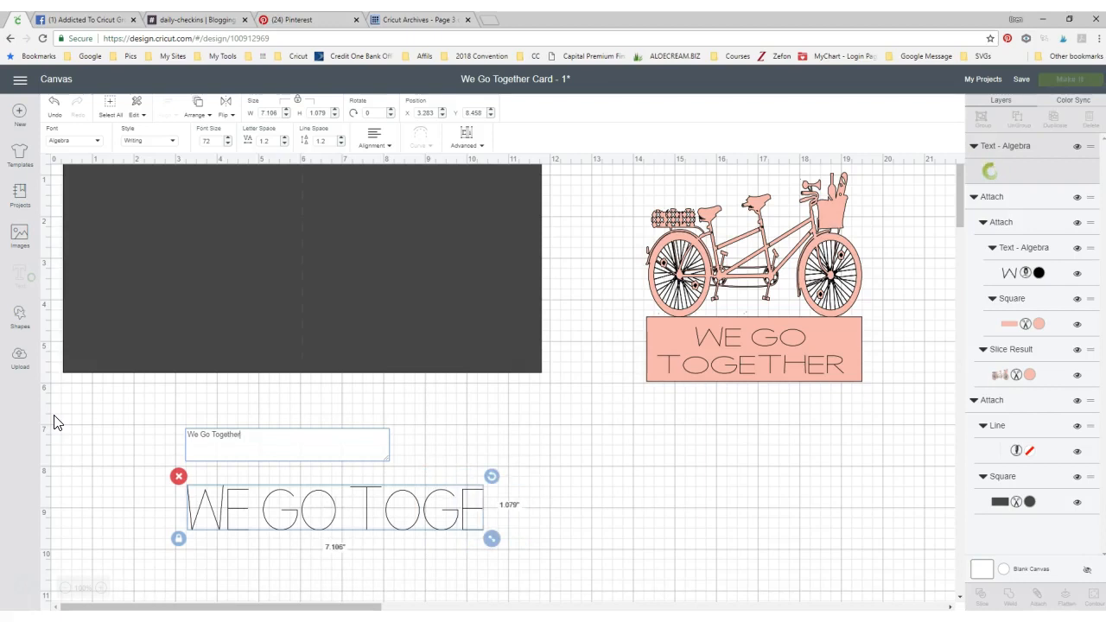
pyautogui.click(352, 505)
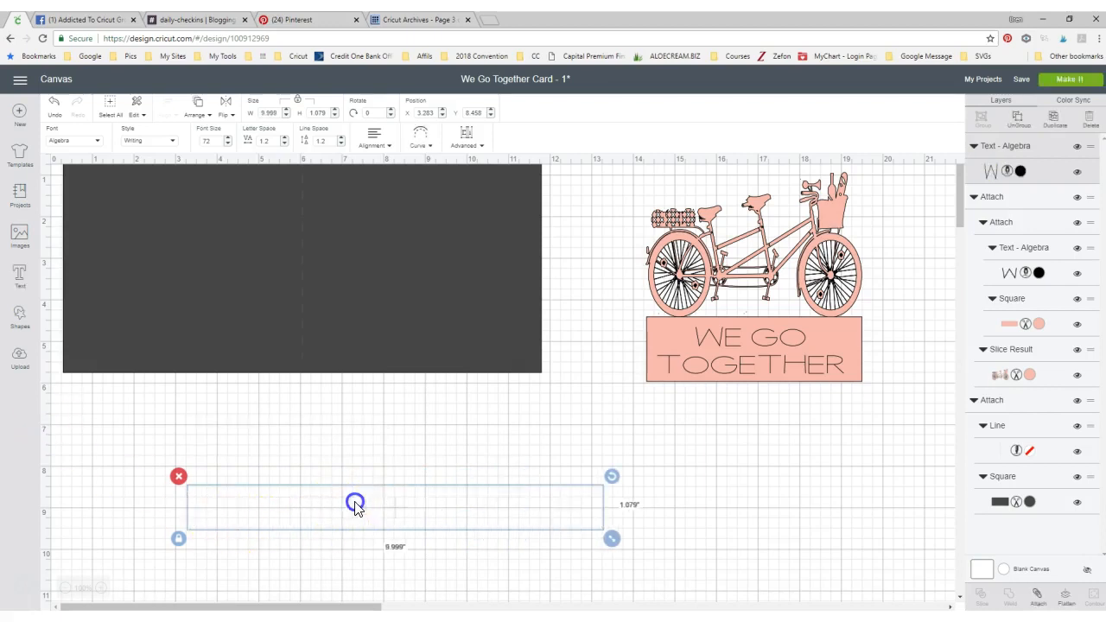
# Break the new text into two lines, with "We Go" above "Together".
pyautogui.click(345, 518)
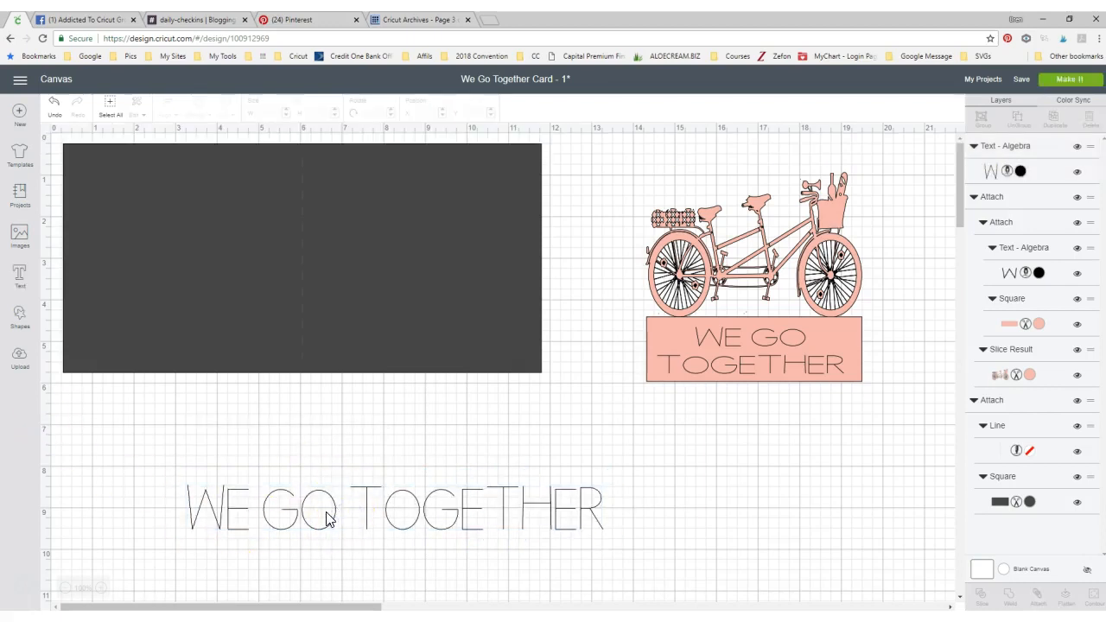
pyautogui.doubleClick(327, 514)
pyautogui.click(214, 435)
pyautogui.press('Return')
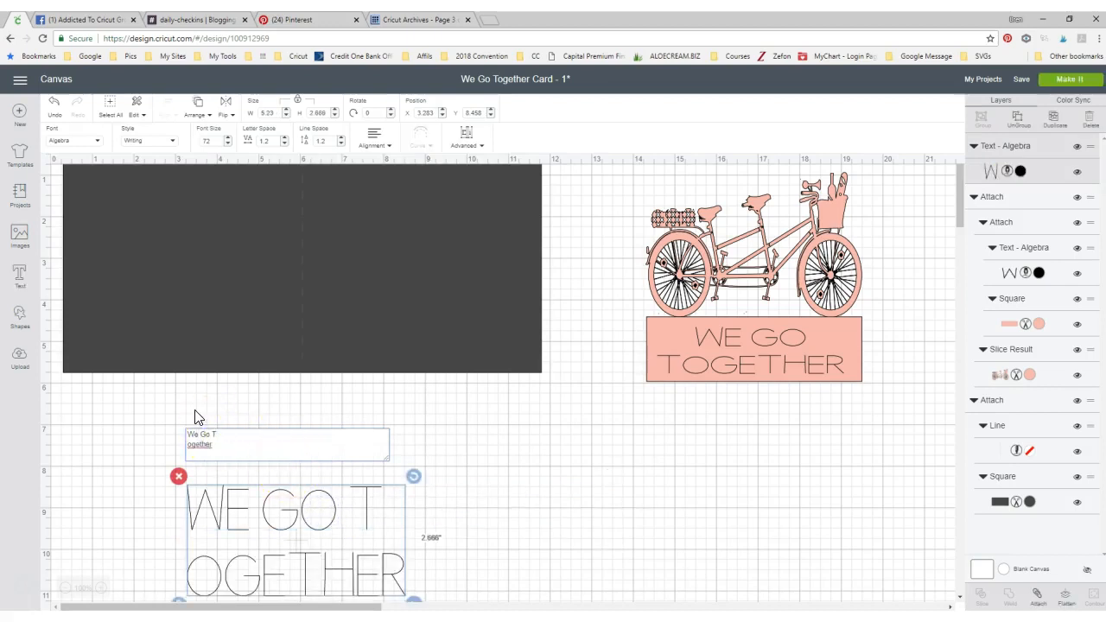
pyautogui.click(209, 435)
pyautogui.press('Return')
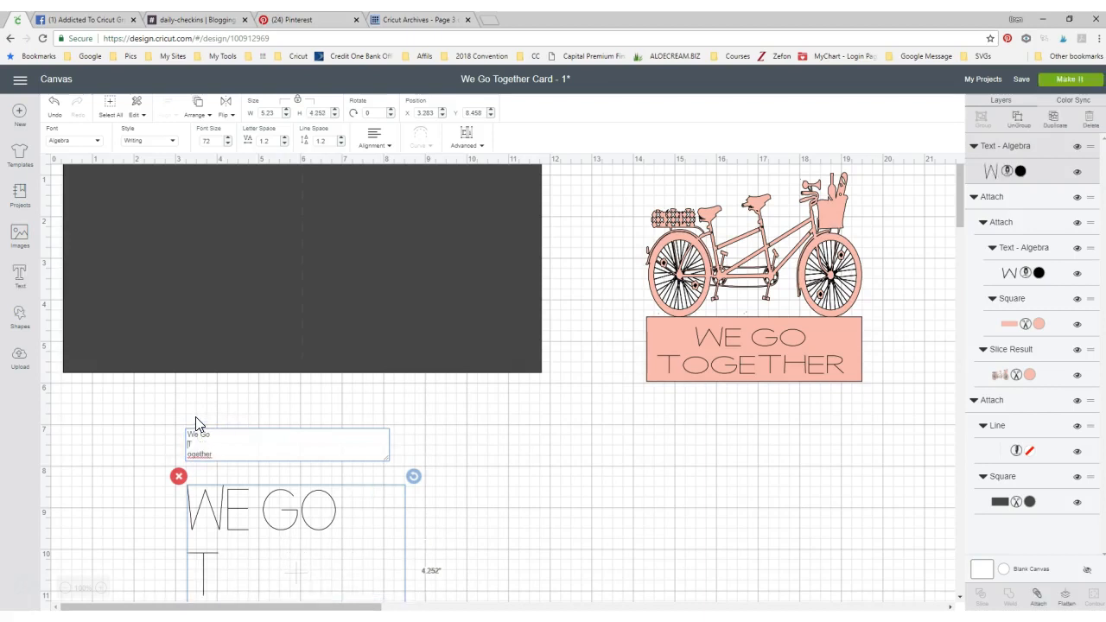
pyautogui.press('Delete')
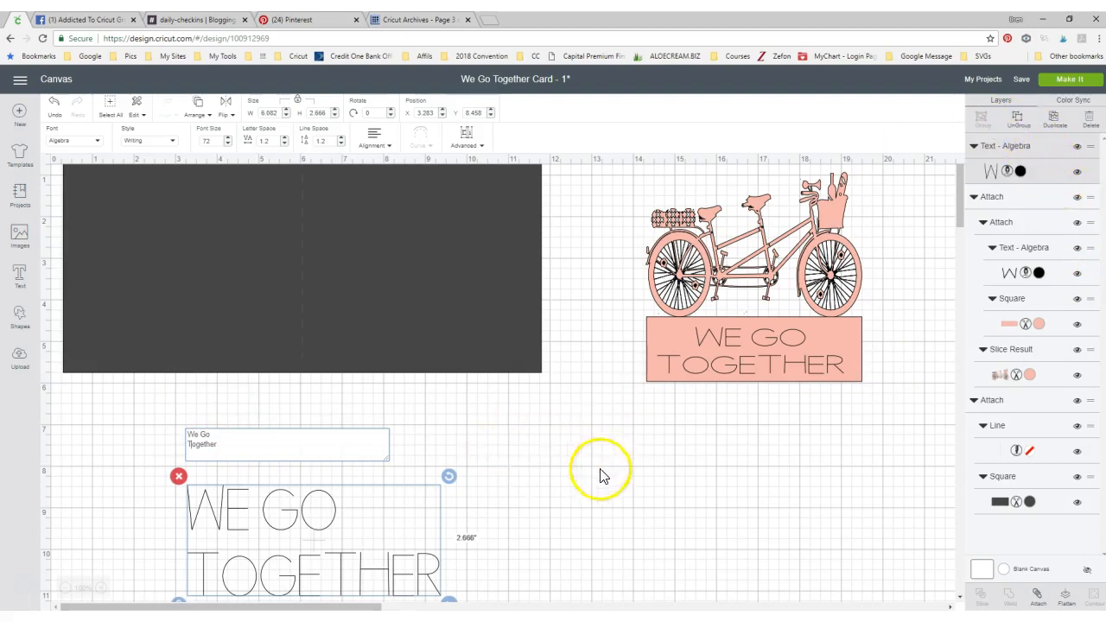
pyautogui.click(477, 463)
# Shrink the two-line text to about 4.29 inches wide and place it on the right half of the dark card base.
pyautogui.moveTo(301, 572); pyautogui.dragTo(324, 446)
pyautogui.moveTo(279, 528); pyautogui.dragTo(279, 513)
pyautogui.click(259, 503)
pyautogui.click(318, 575)
pyautogui.moveTo(436, 605); pyautogui.dragTo(373, 559)
pyautogui.moveTo(304, 547); pyautogui.dragTo(440, 276)
pyautogui.click(500, 503)
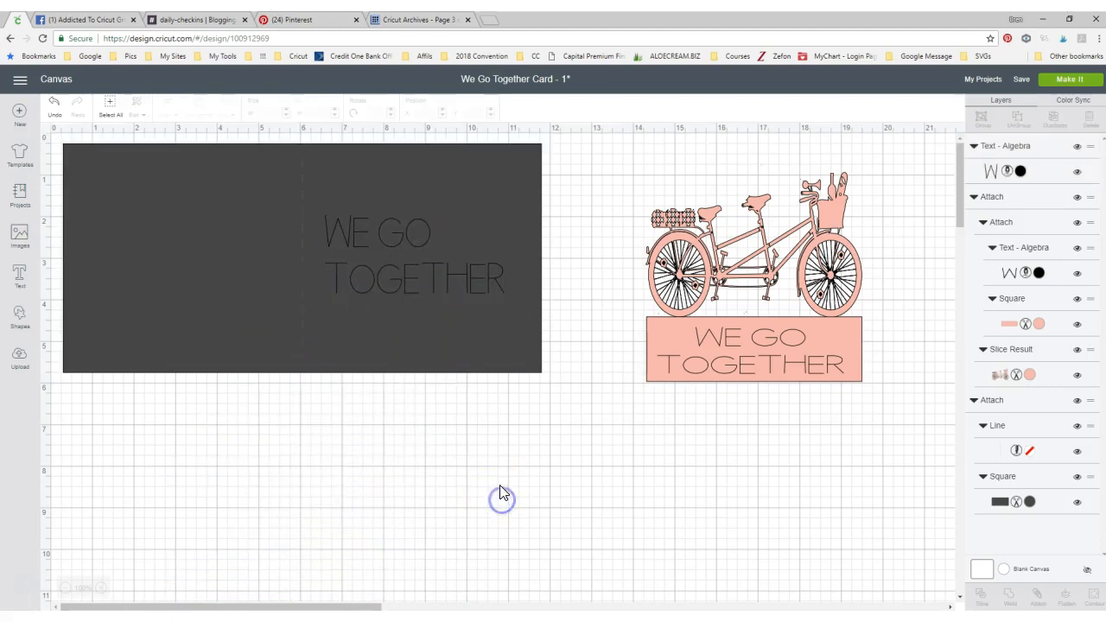
# Preview the cutting mats to check where the unattached text is placed, and return to the canvas.
pyautogui.click(407, 277)
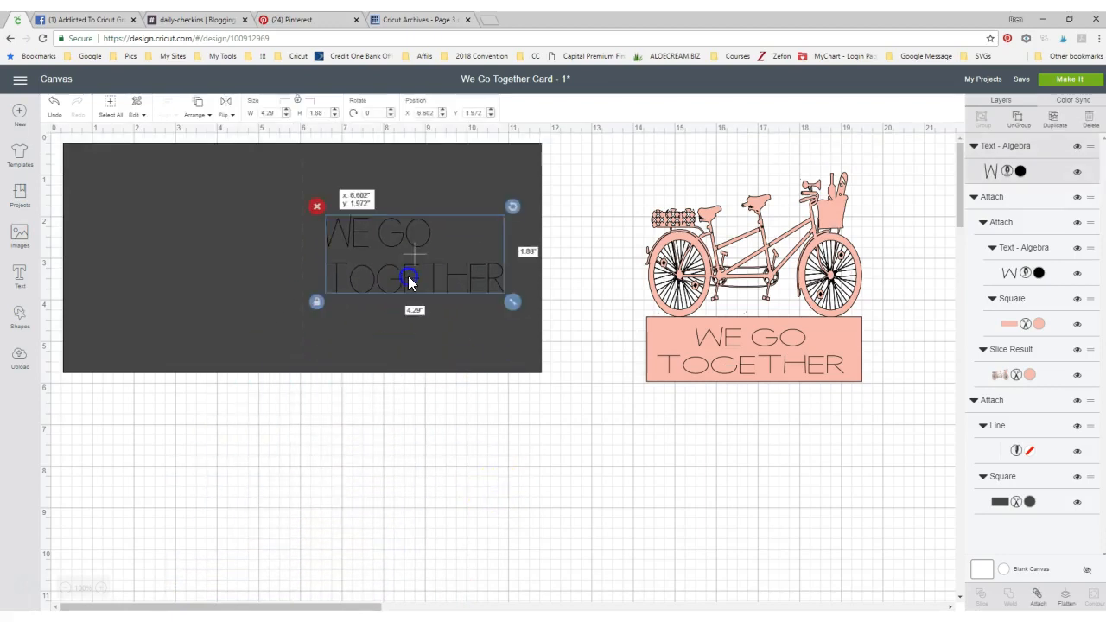
pyautogui.click(1075, 80)
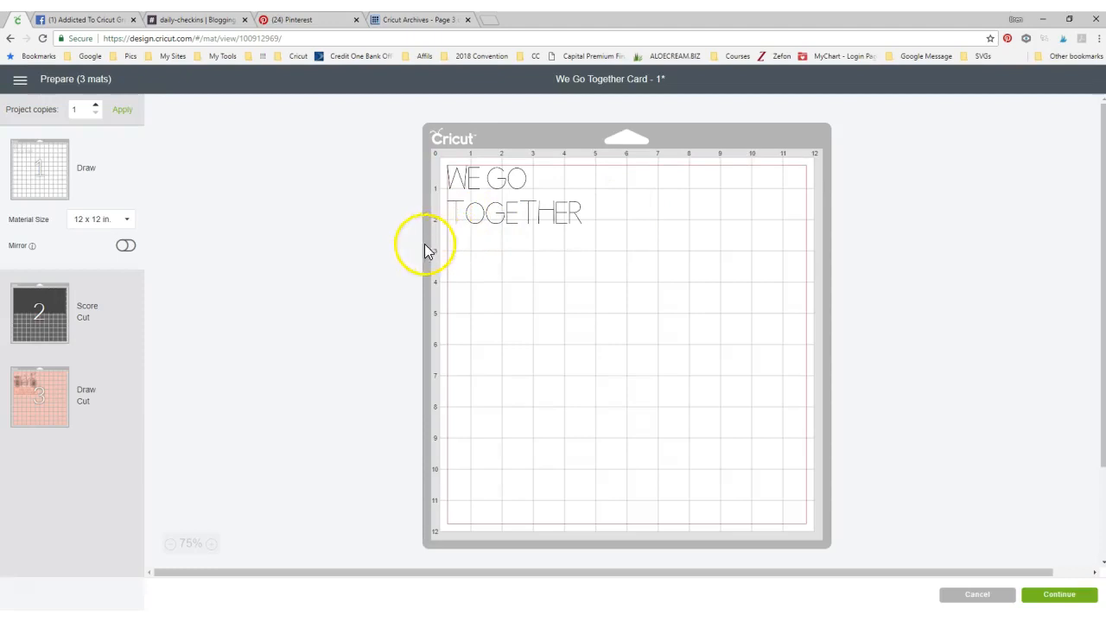
pyautogui.click(973, 600)
# Group the loose text with the dark card base, and check the grouped result on the cutting mats.
pyautogui.moveTo(576, 398); pyautogui.dragTo(38, 142)
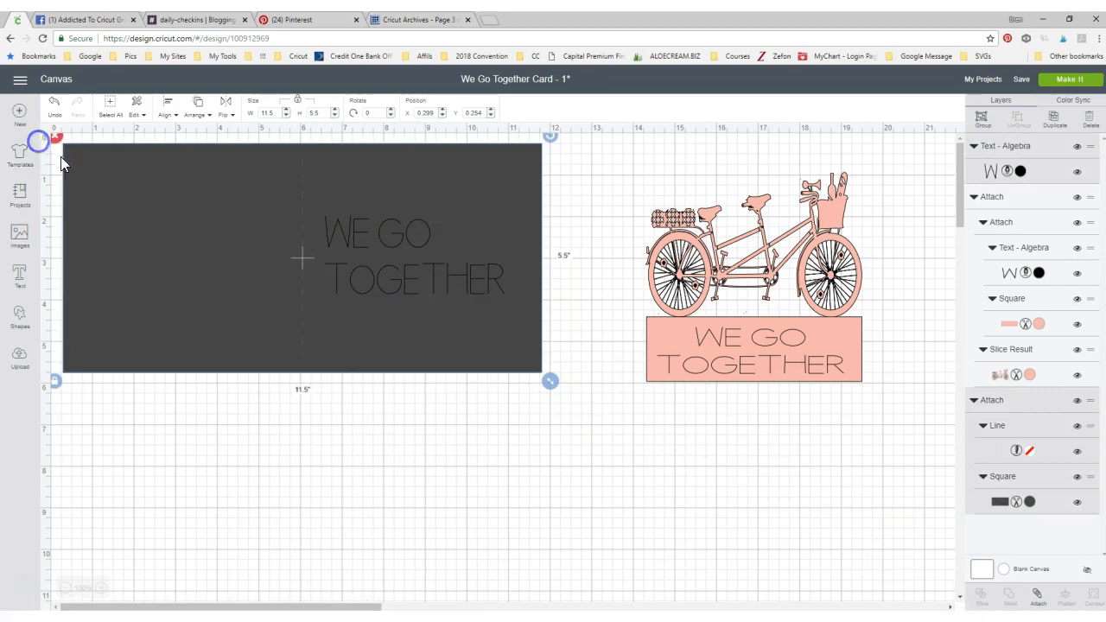
pyautogui.click(984, 128)
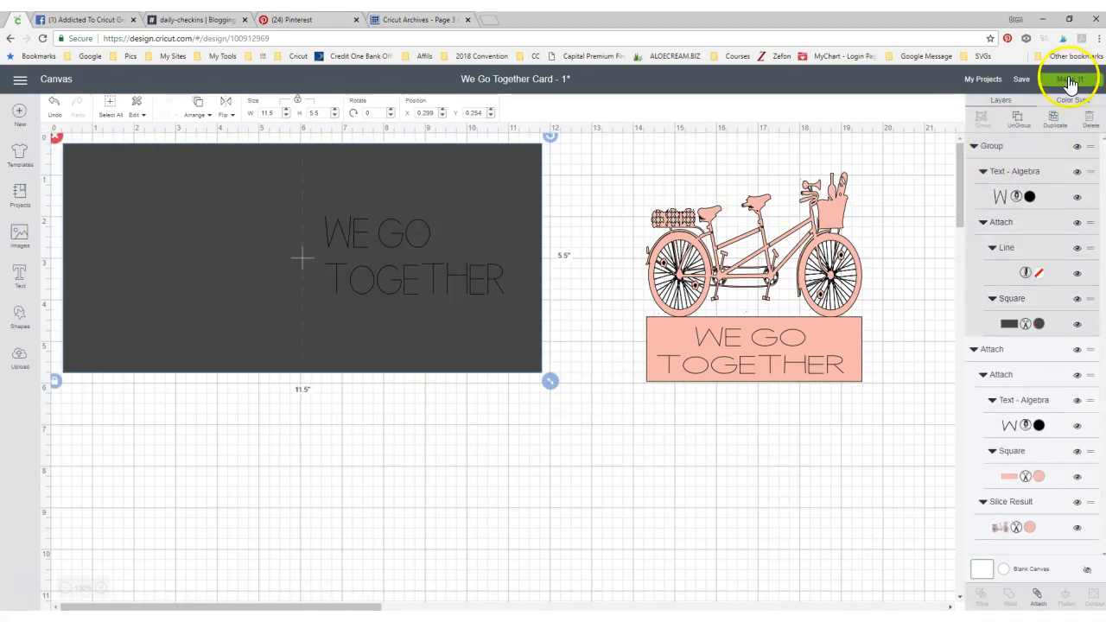
pyautogui.click(1072, 82)
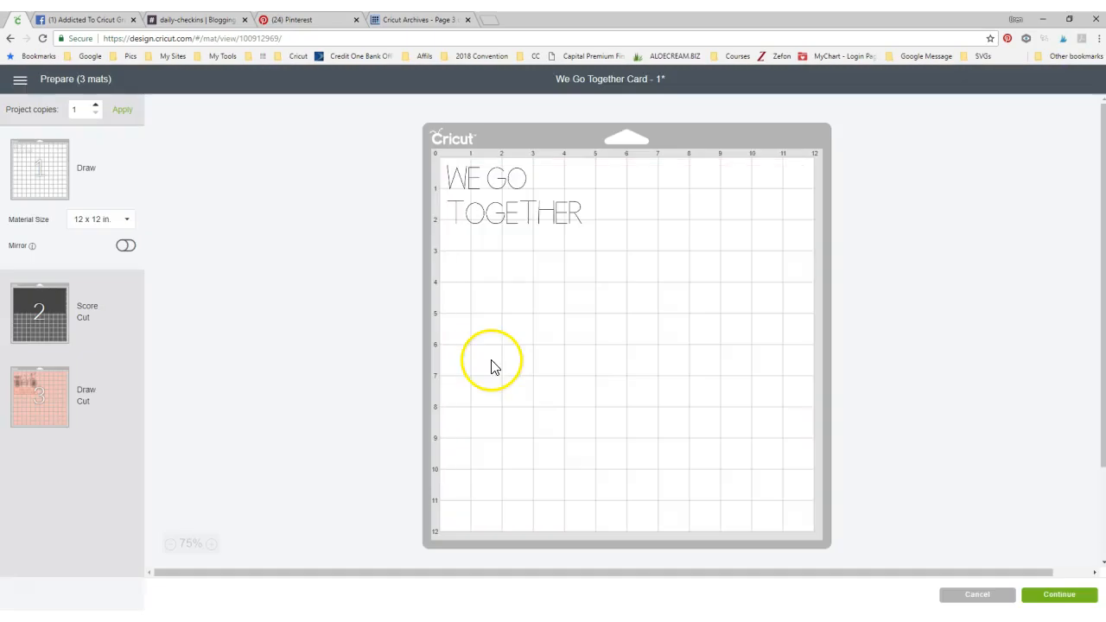
pyautogui.click(48, 307)
pyautogui.click(952, 595)
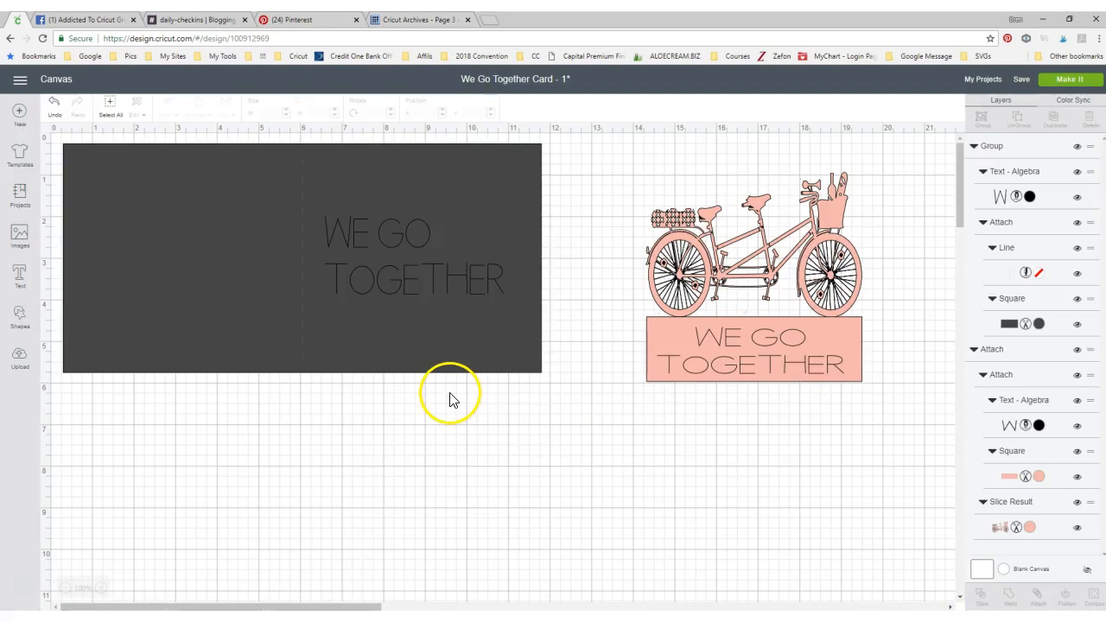
# Ungroup the loose text from the dark card base and delete that text.
pyautogui.click(391, 279)
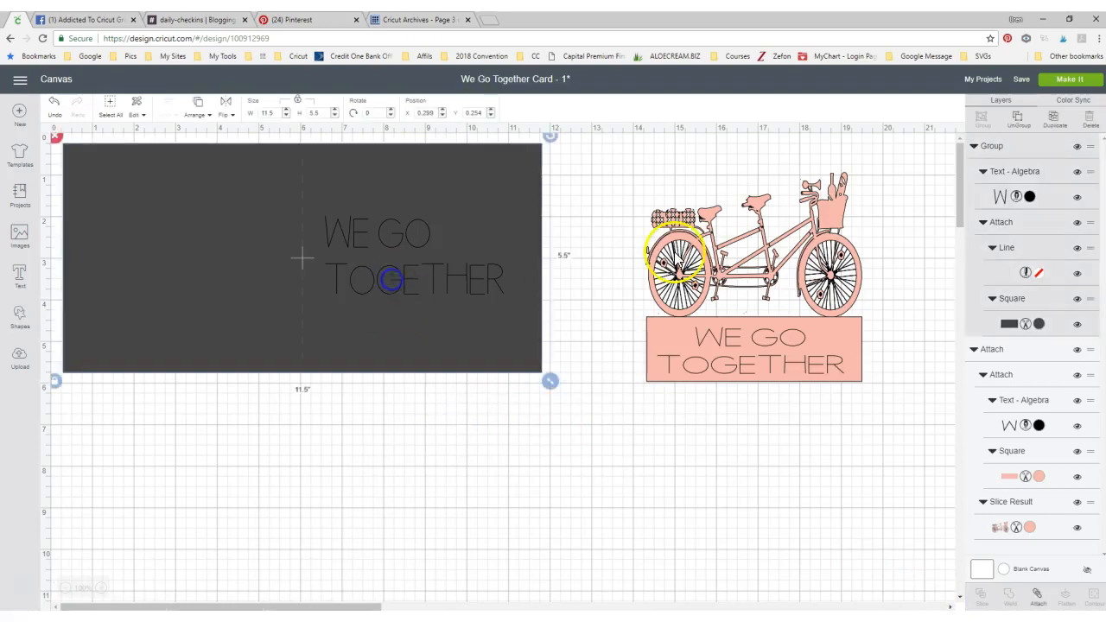
pyautogui.click(1016, 122)
pyautogui.moveTo(423, 267); pyautogui.dragTo(489, 468)
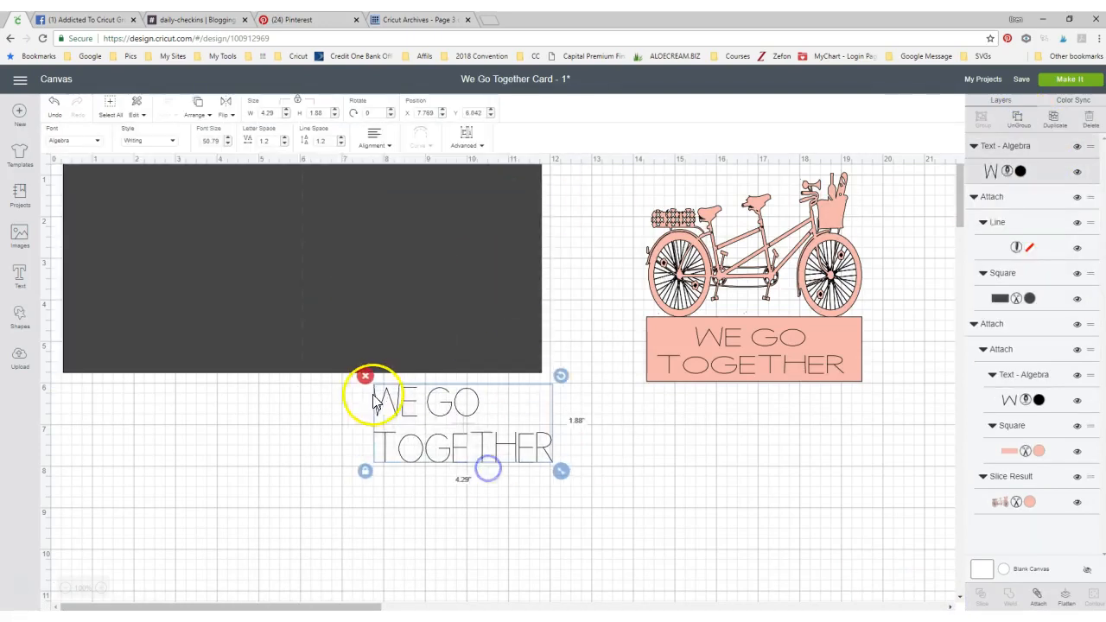
pyautogui.click(365, 376)
# Arrange the dark card base behind the attached bicycle and text design, and place the design on the card's right half.
pyautogui.moveTo(775, 354); pyautogui.dragTo(650, 339)
pyautogui.click(371, 309)
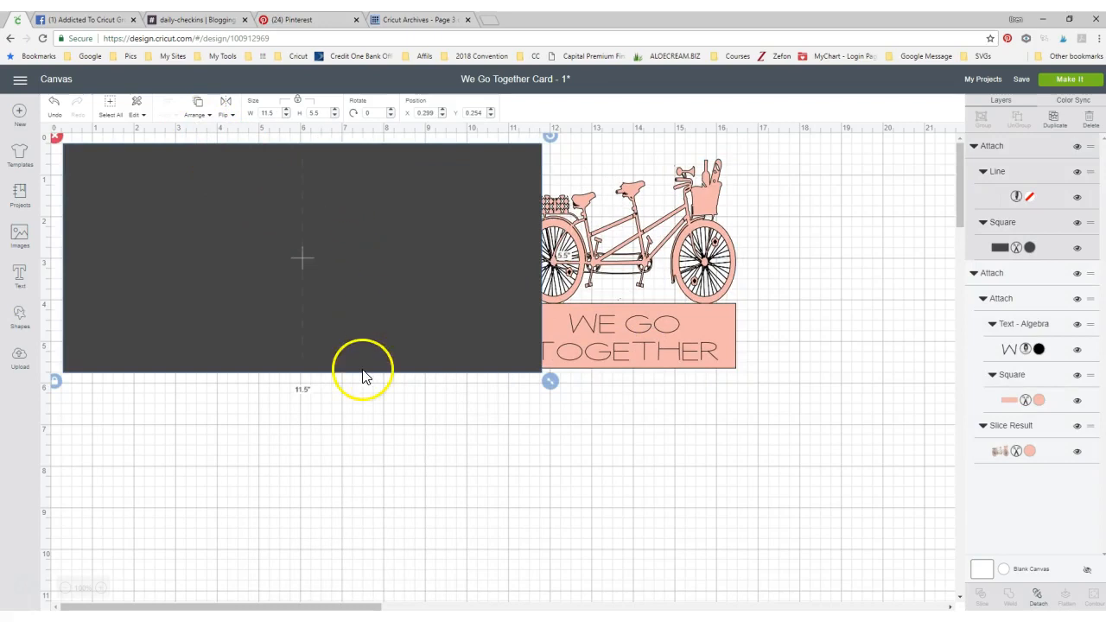
pyautogui.click(195, 110)
pyautogui.click(195, 133)
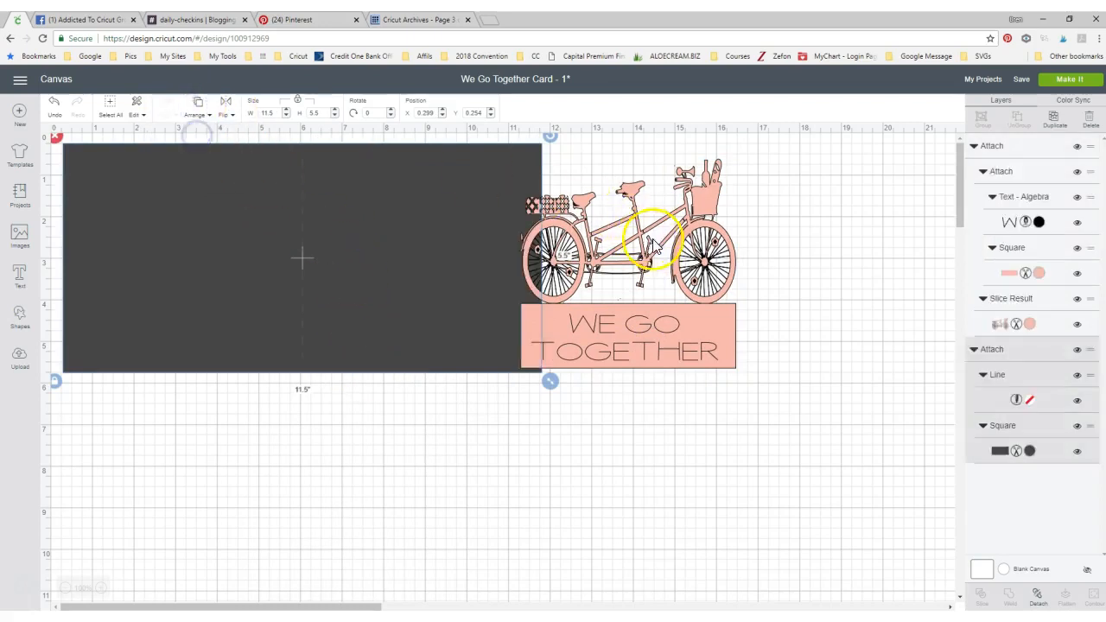
pyautogui.click(480, 235)
pyautogui.moveTo(480, 235); pyautogui.dragTo(446, 234)
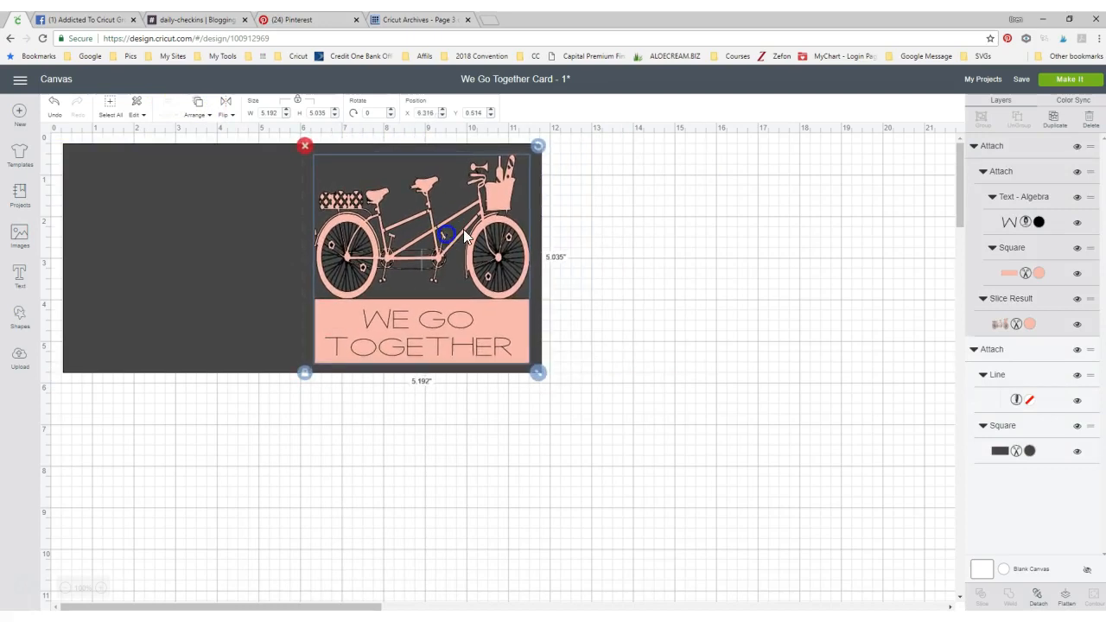
# Preview the card base mat and the pink mat with the layered design, and return to the canvas.
pyautogui.click(1080, 84)
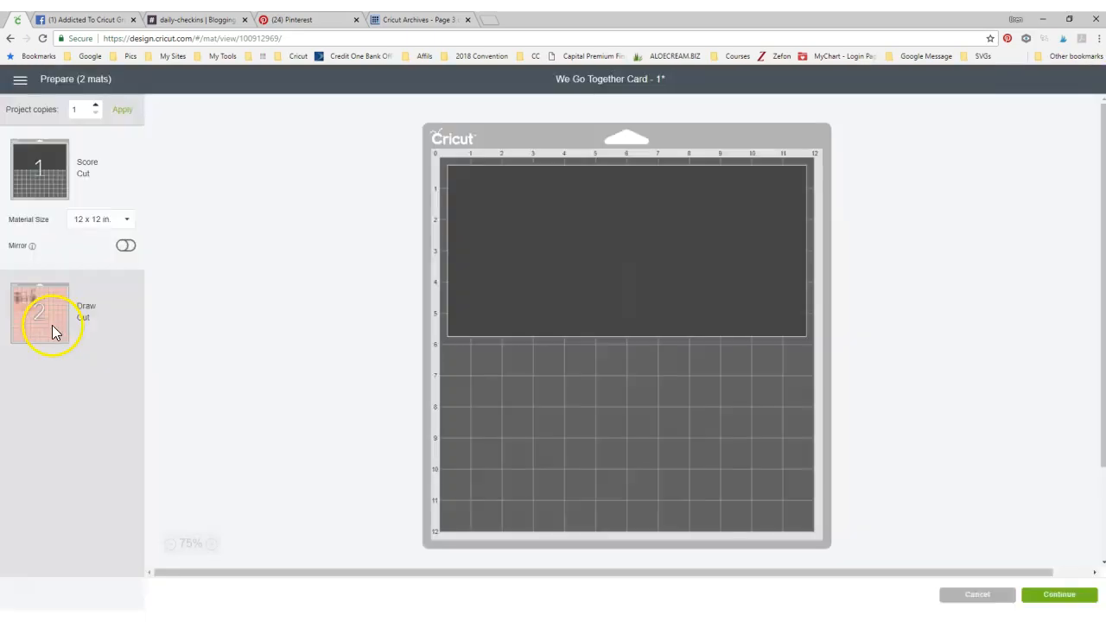
pyautogui.click(26, 313)
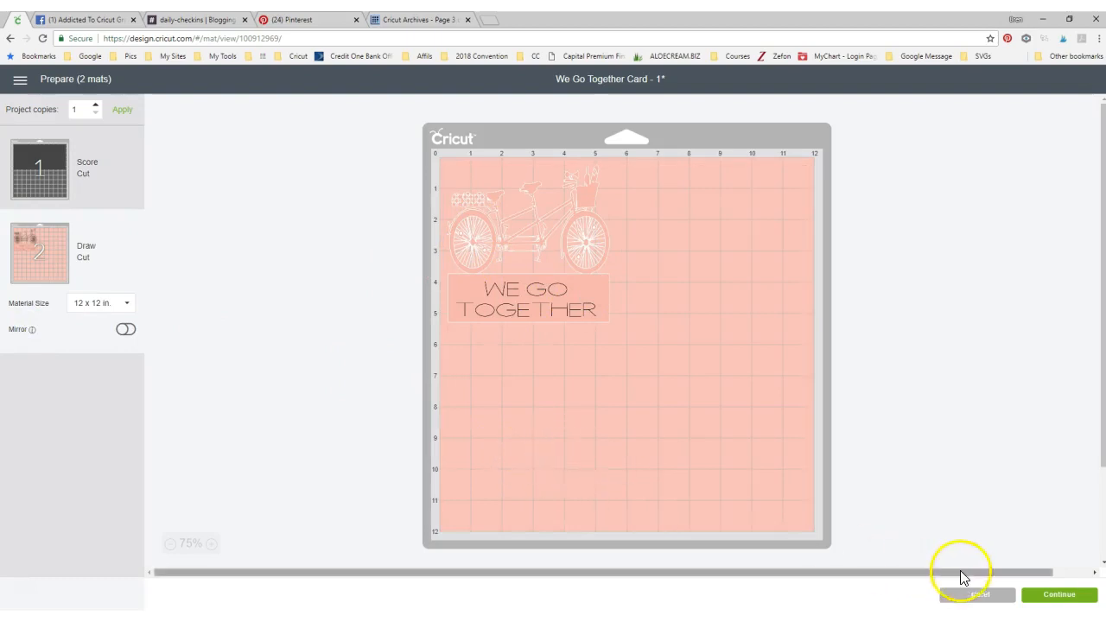
pyautogui.click(978, 598)
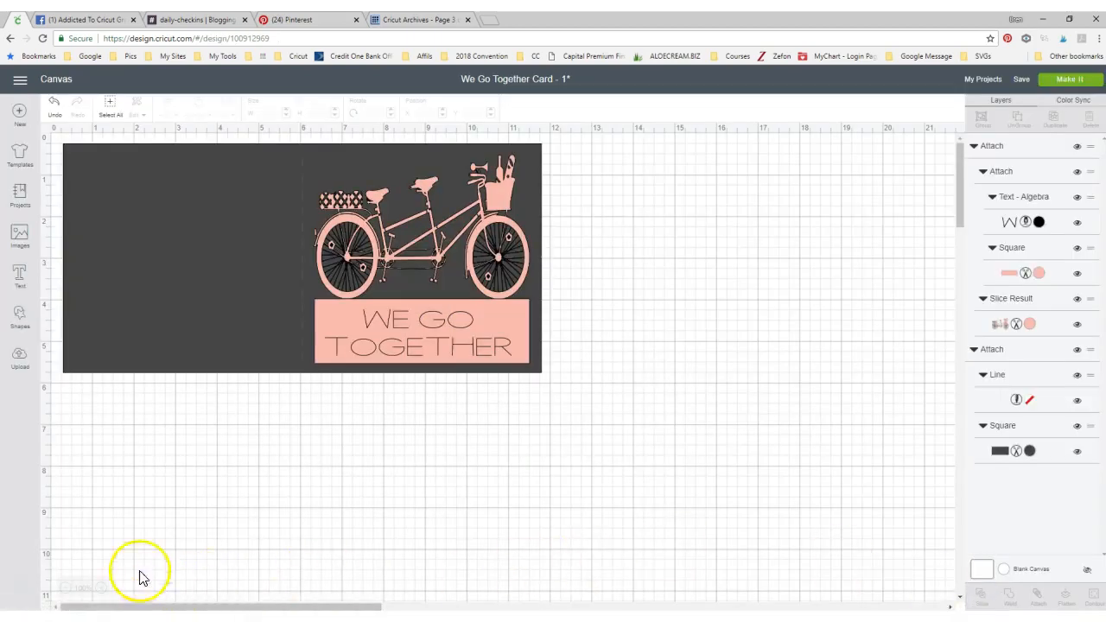